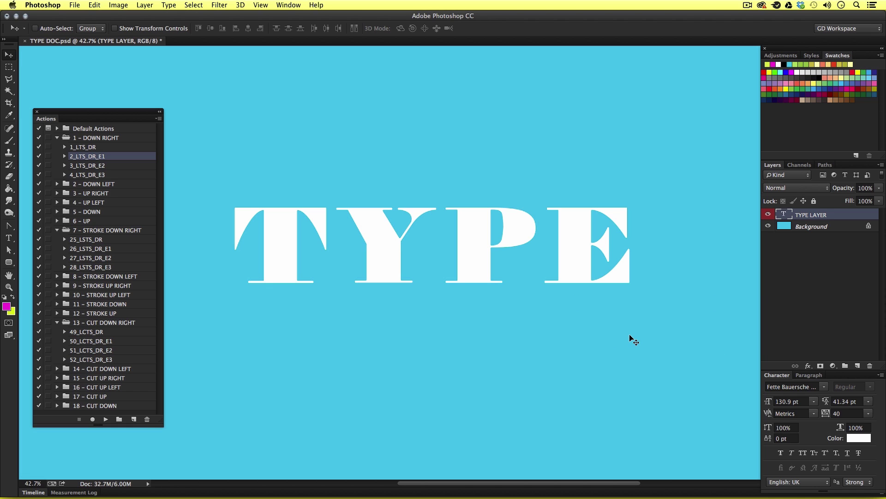
Check the type layer by toggling its visibility, and run the 2_LTS_DR_E1 action on it
click(768, 215)
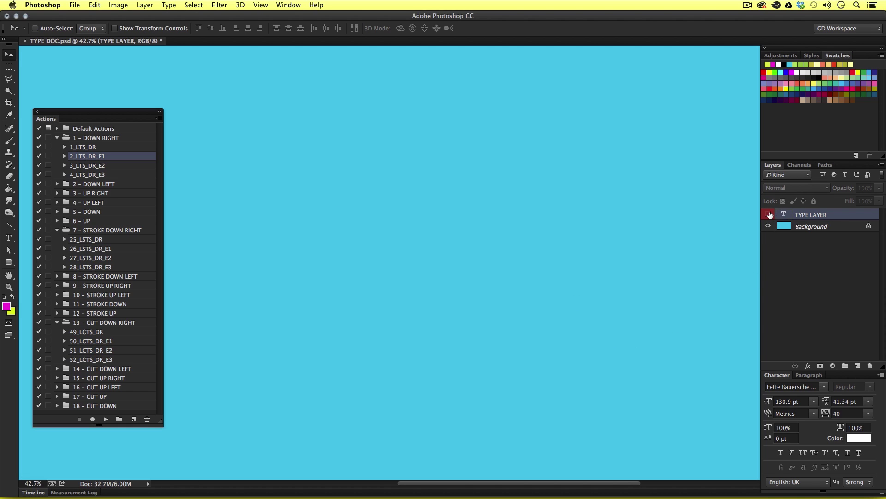
click(769, 215)
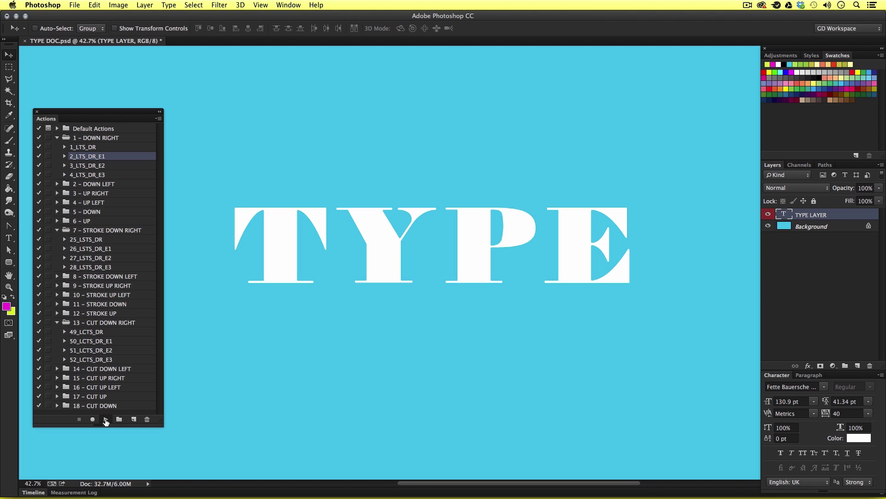
click(105, 420)
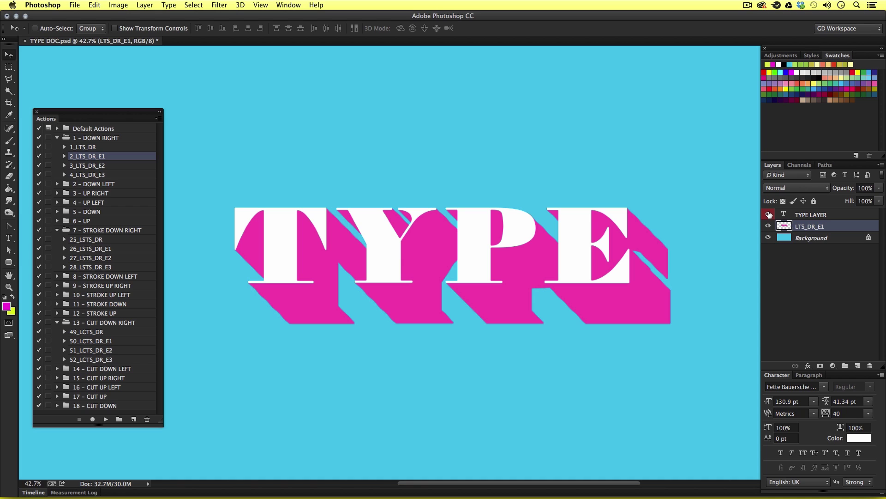
Toggle the visibility of the LTS_DR_E1 shadow layer and the type layer to inspect each separately
click(769, 226)
click(769, 225)
click(768, 216)
click(768, 215)
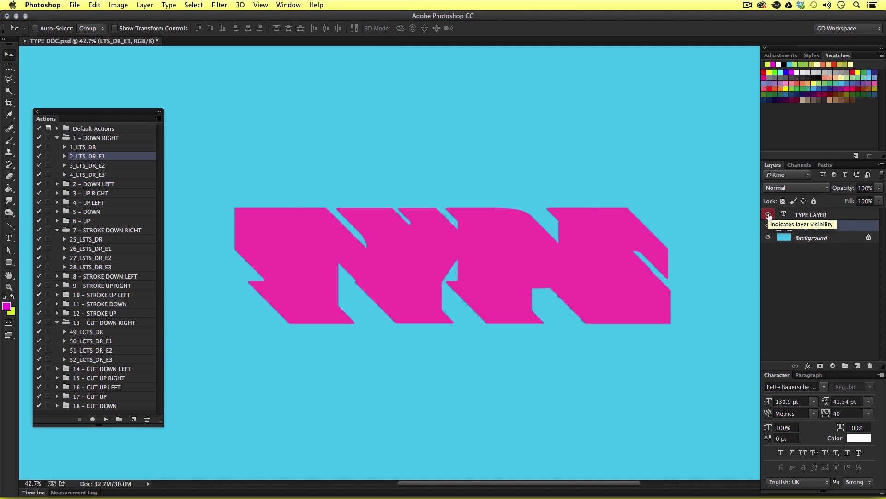
click(768, 225)
click(769, 226)
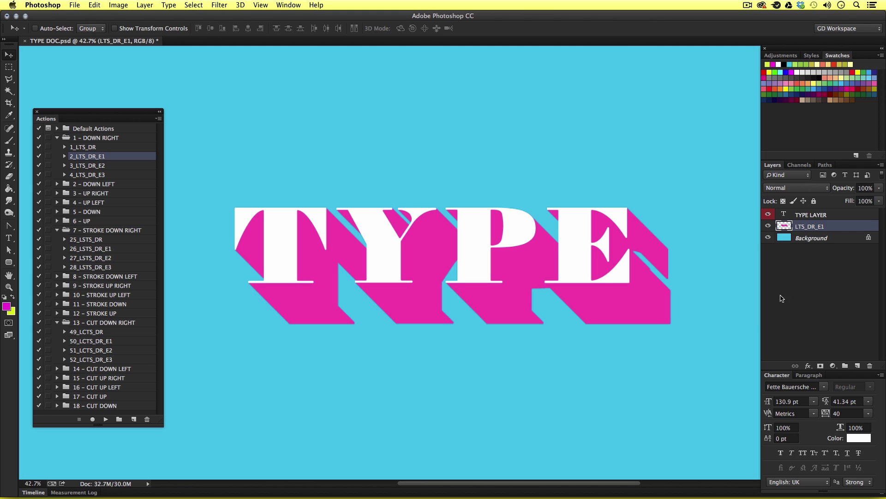
Try a Color Overlay with a cyan hue on the LTS_DR_E1 shadow layer, and disable it again
double_click(847, 226)
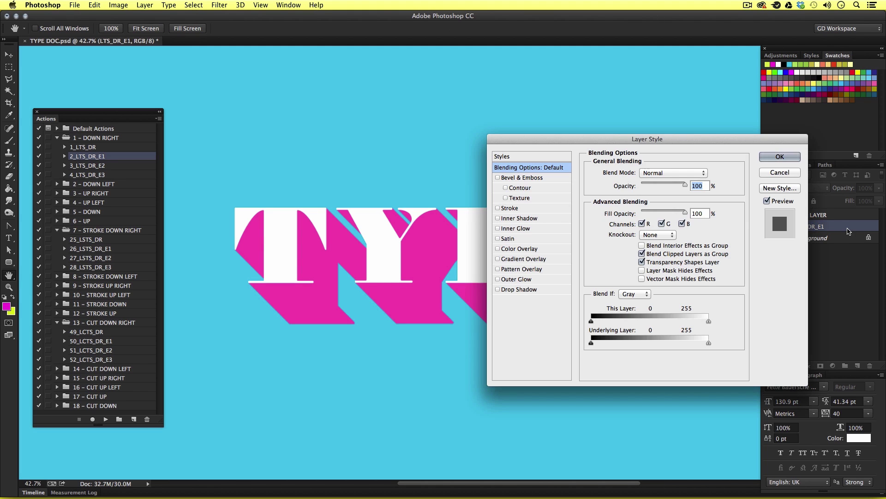
click(522, 248)
click(707, 177)
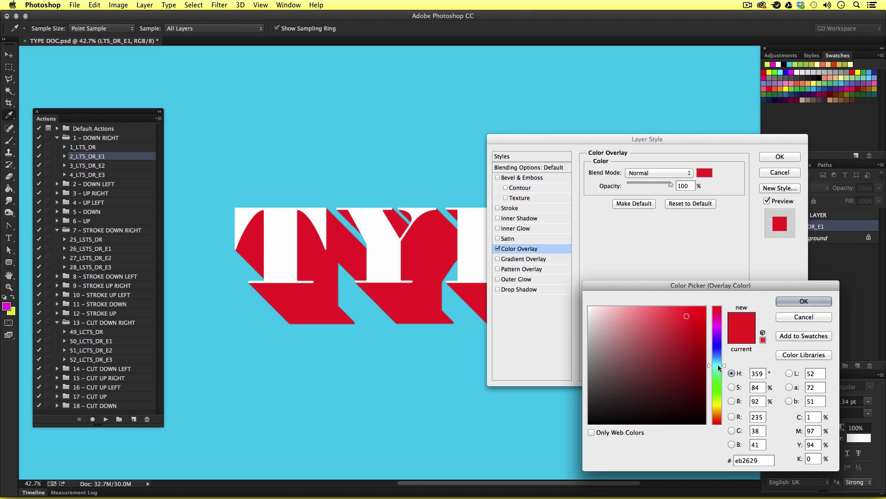
click(718, 365)
click(815, 303)
click(497, 248)
Apply a linear yellow-to-magenta Gradient Overlay to the LTS_DR_E1 shadow layer and hide that layer
click(524, 258)
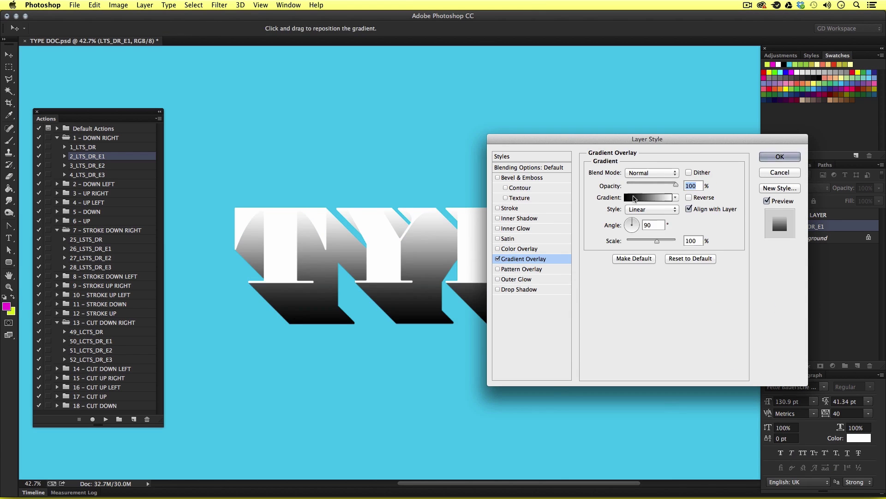
key(Return)
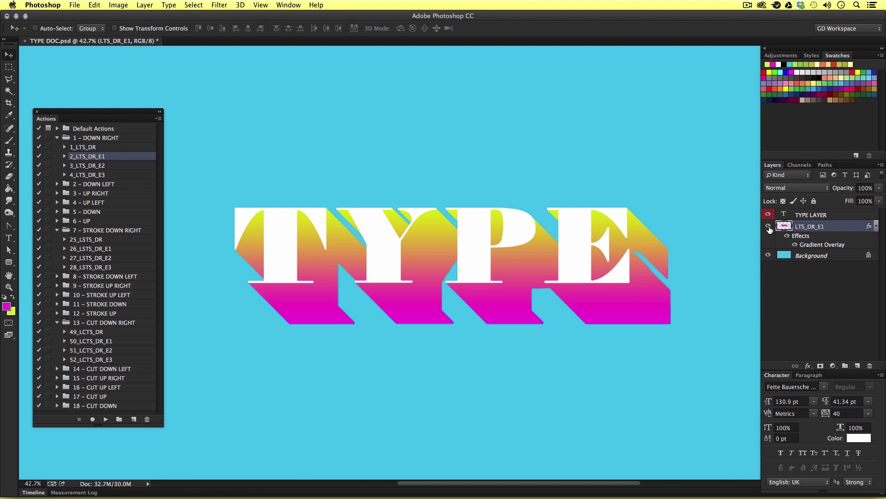
click(768, 226)
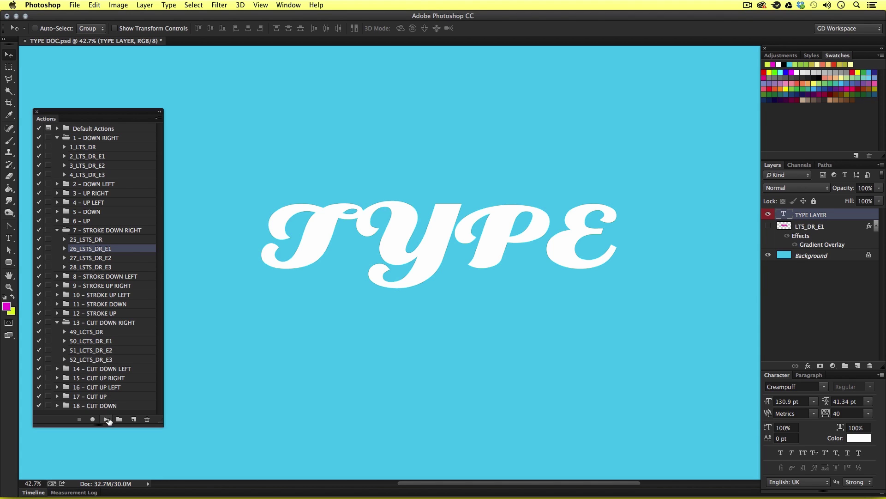
Run the 26_LSTS_DR_E1 action on the Creampuff type layer and hide the stroke shadow layer it produces
click(108, 420)
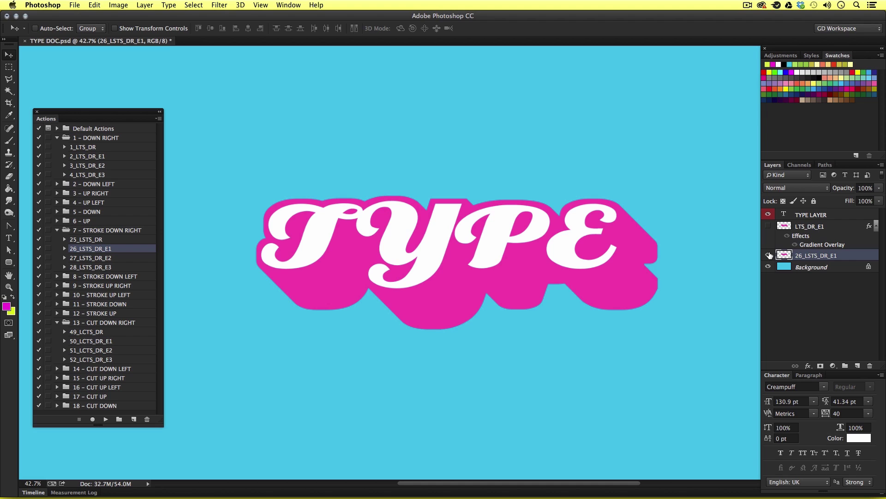
click(768, 255)
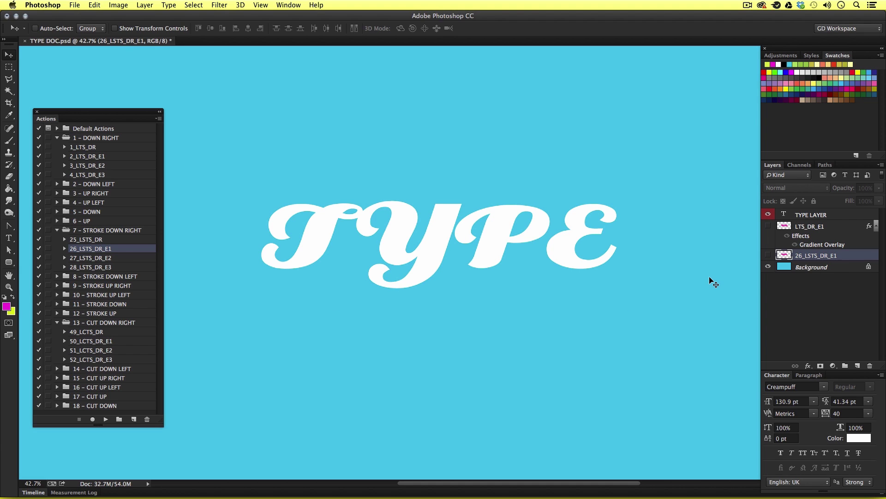
key(ctrl+z)
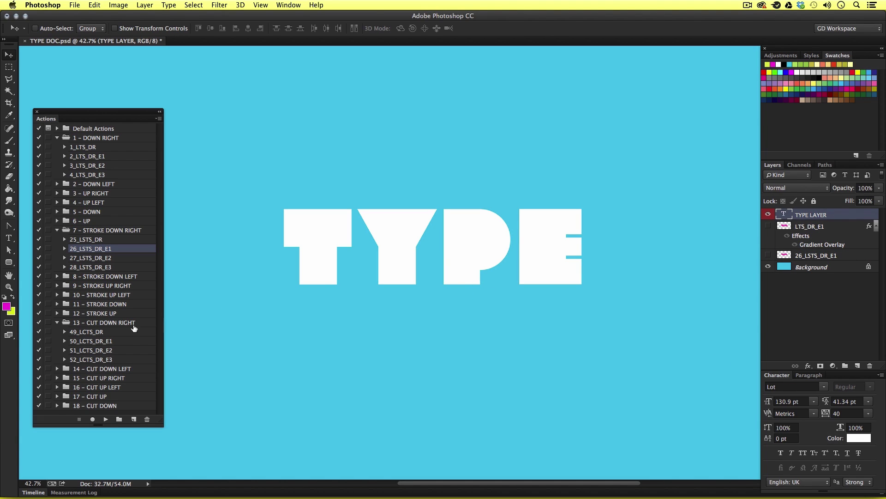
Run the 51_LCTS_DR_E2 action from the 13 - CUT DOWN RIGHT set on the type layer
click(105, 350)
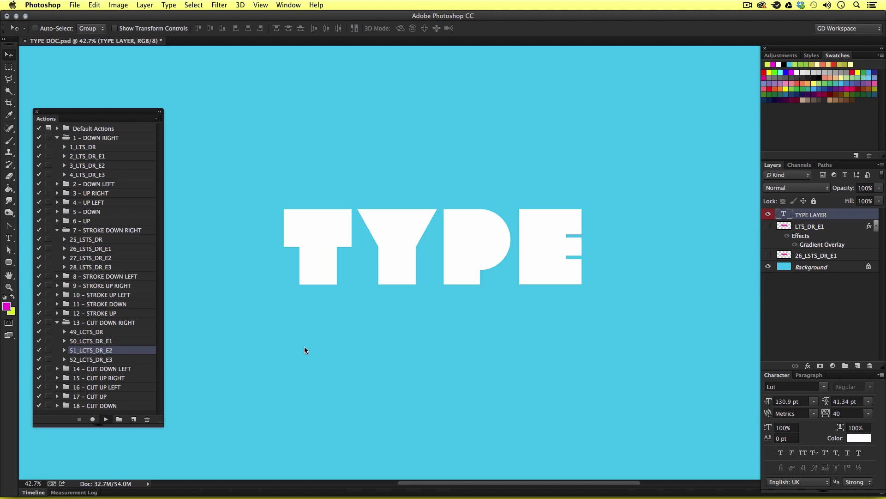
key(F2)
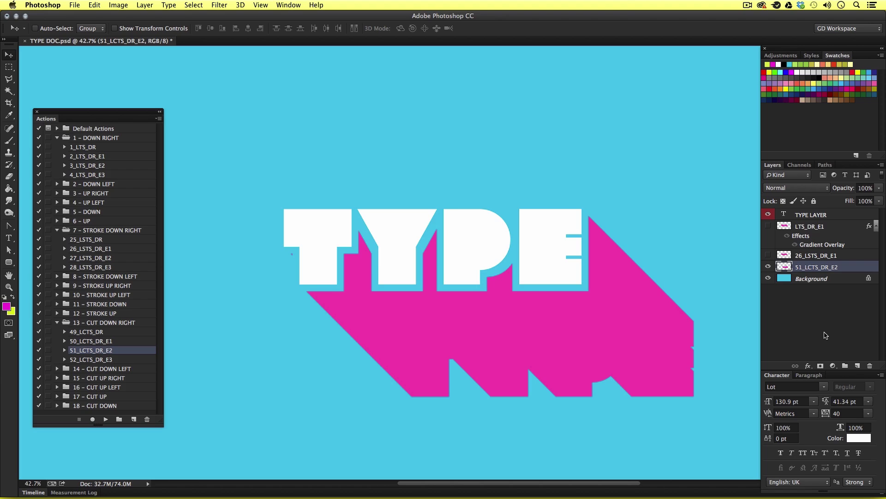
Switch to the long type shadows PDF in Acrobat and view the UP RIGHT and UP LEFT direction pages of the Seamless category
key(super+Tab)
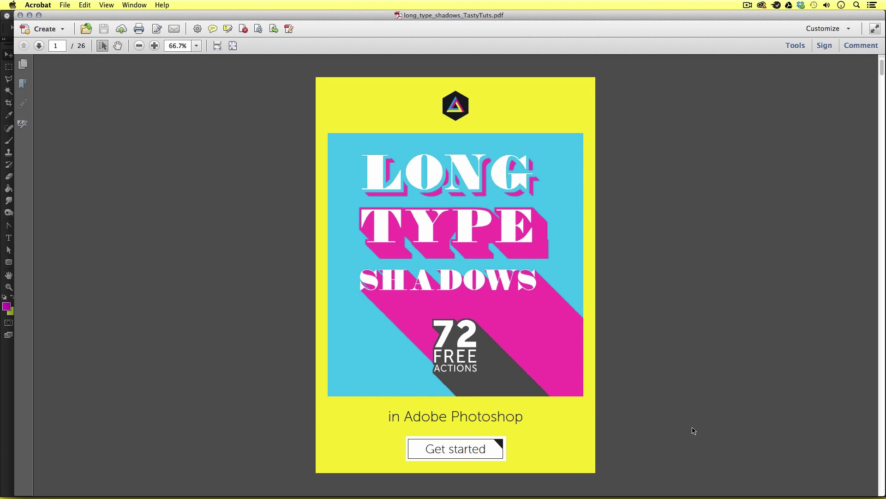
click(464, 448)
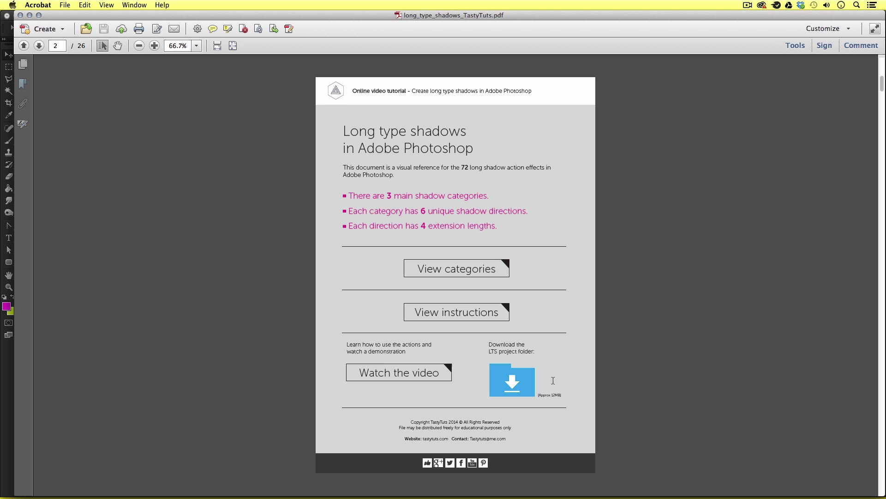
click(453, 270)
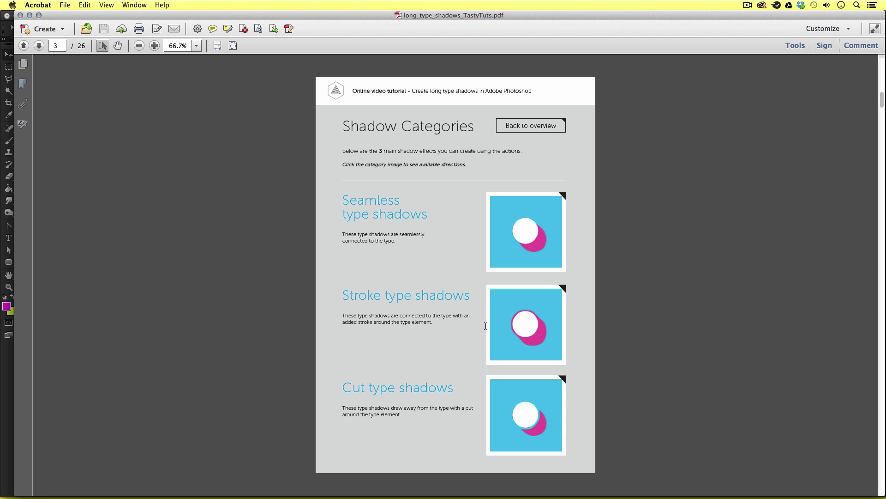
click(530, 230)
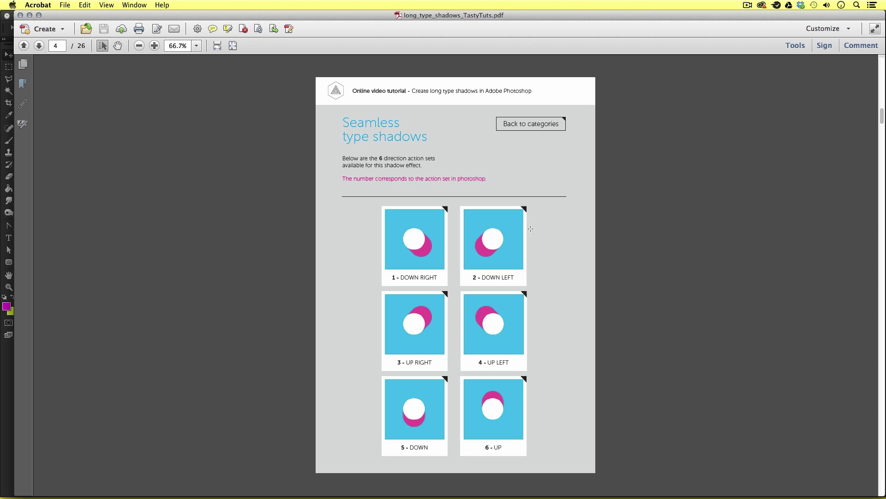
click(411, 315)
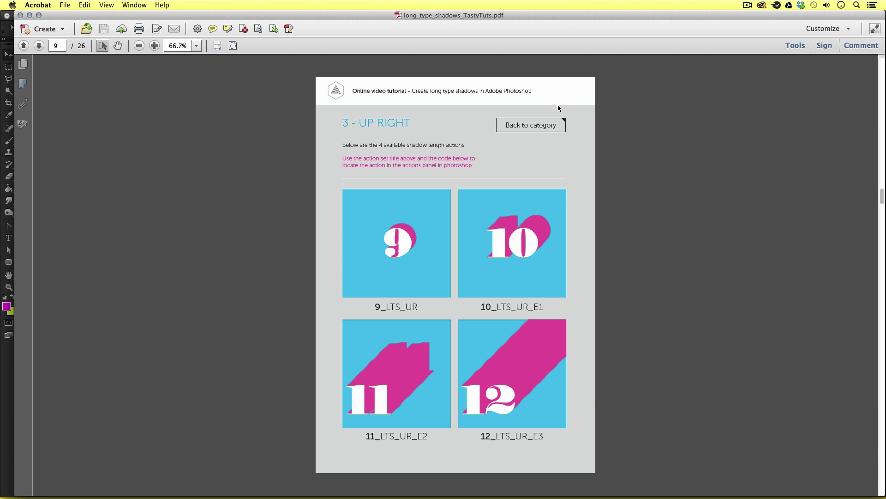
click(534, 126)
click(504, 316)
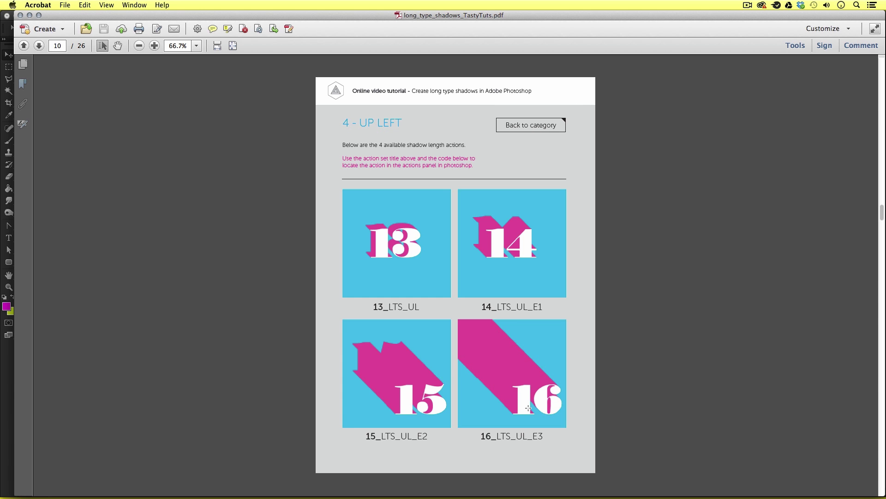
Return to the shadow categories page of the PDF and view the Cut type shadows category
click(527, 126)
click(526, 127)
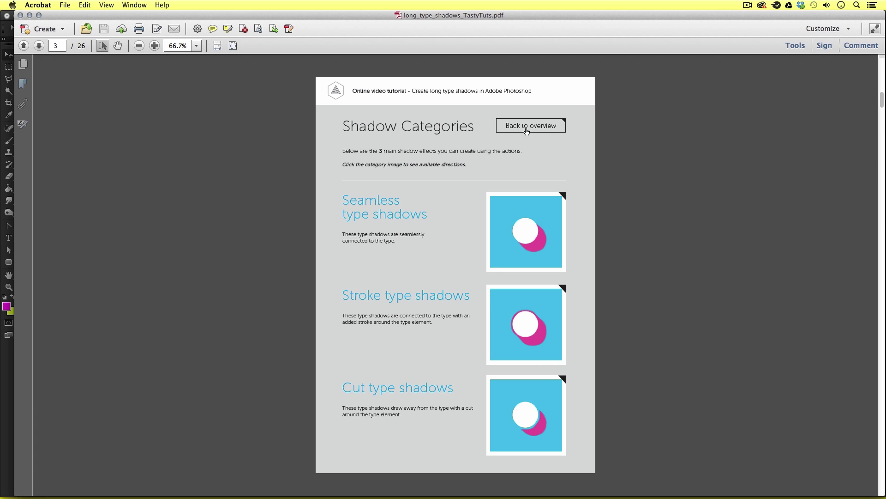
click(526, 409)
click(514, 330)
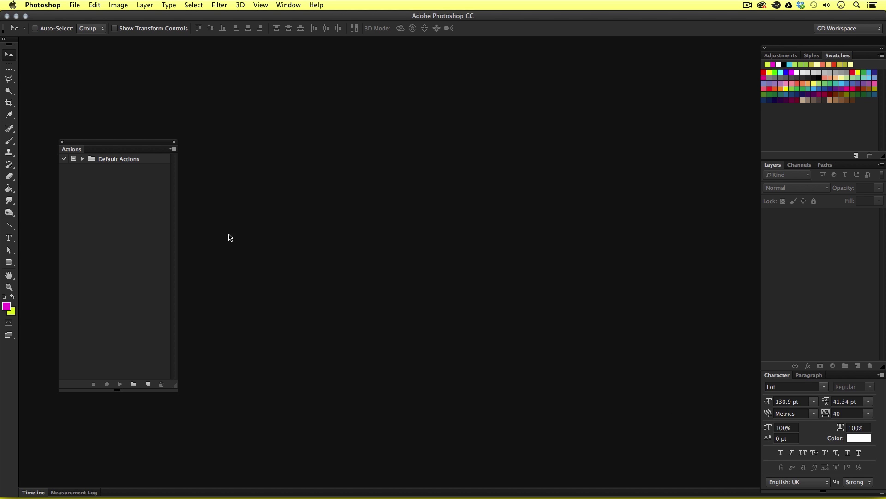
Close the Actions panel, reopen it, and reposition it on the empty workspace
mouse_move(128, 146)
mouse_down()
mouse_move(132, 127)
mouse_move(149, 126)
mouse_move(254, 168)
mouse_move(562, 166)
mouse_move(799, 34)
mouse_move(816, 59)
mouse_move(797, 23)
mouse_move(671, 52)
mouse_move(790, 56)
mouse_move(596, 53)
mouse_move(384, 70)
mouse_move(159, 150)
mouse_move(127, 143)
mouse_up()
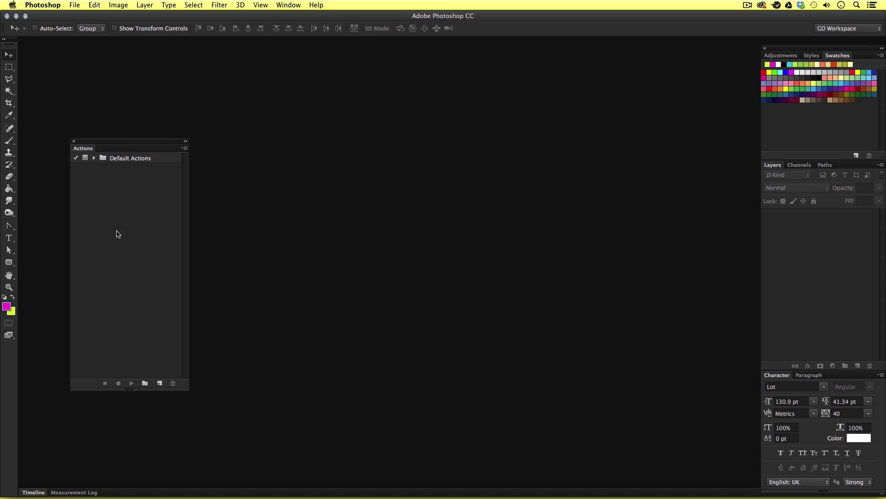
click(74, 141)
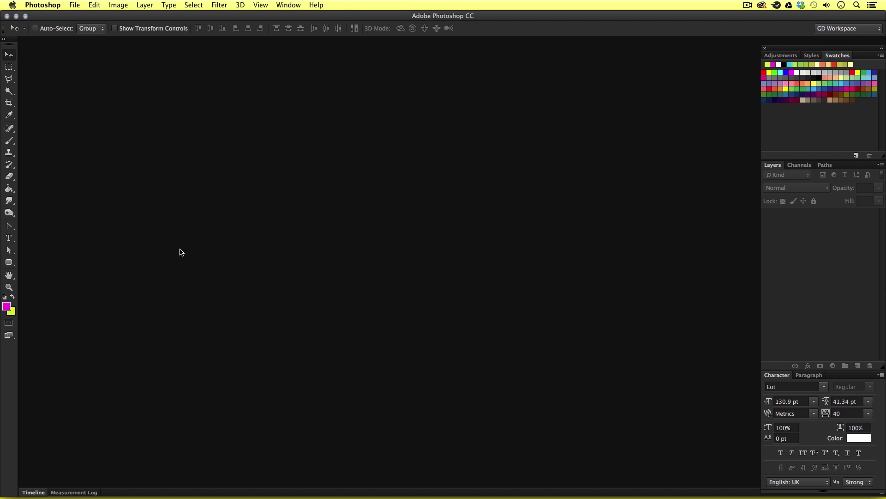
click(294, 5)
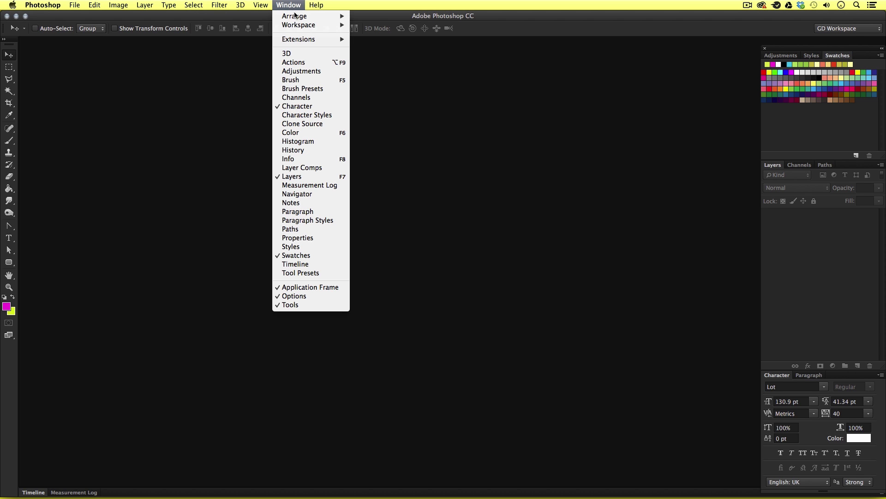
click(304, 63)
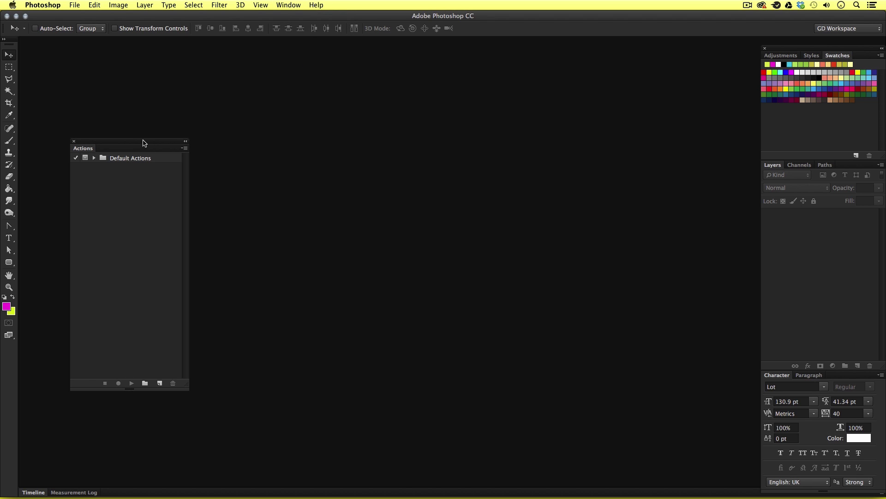
drag(143, 140, 129, 140)
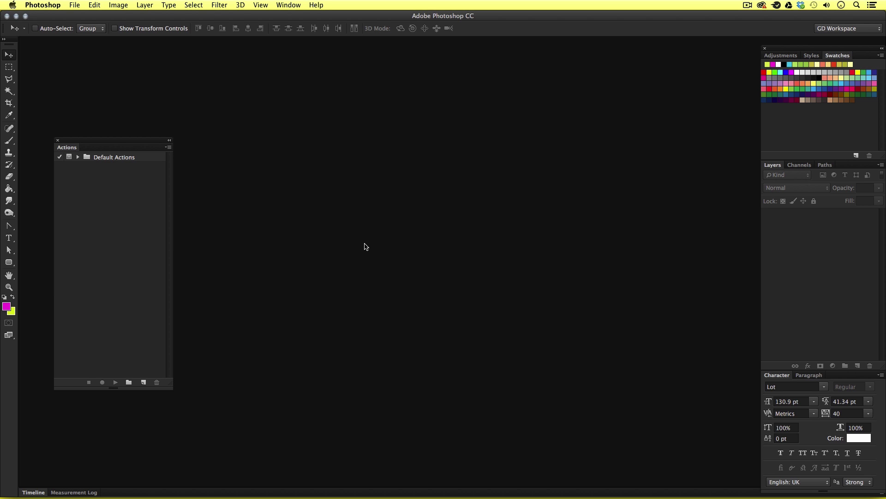
Switch to the Finder window of the project downloads and open the 02 - ACTIONS folder
key(super+Tab)
key(super+Tab)
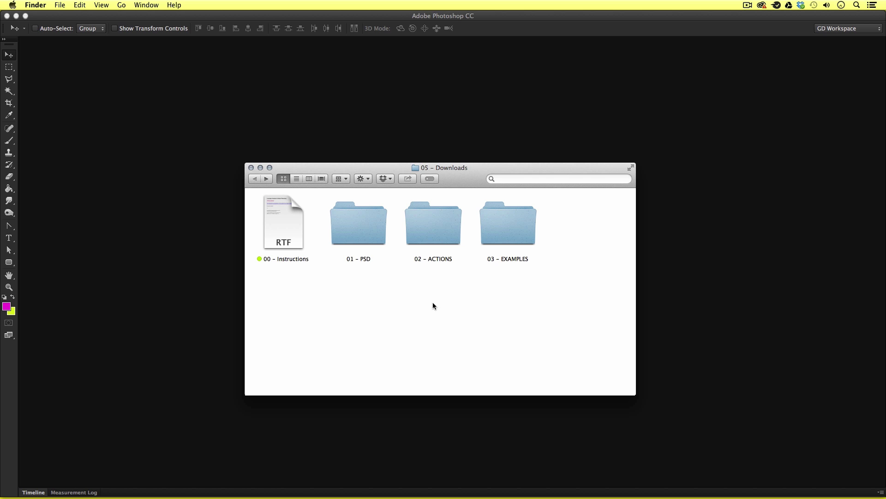
click(432, 231)
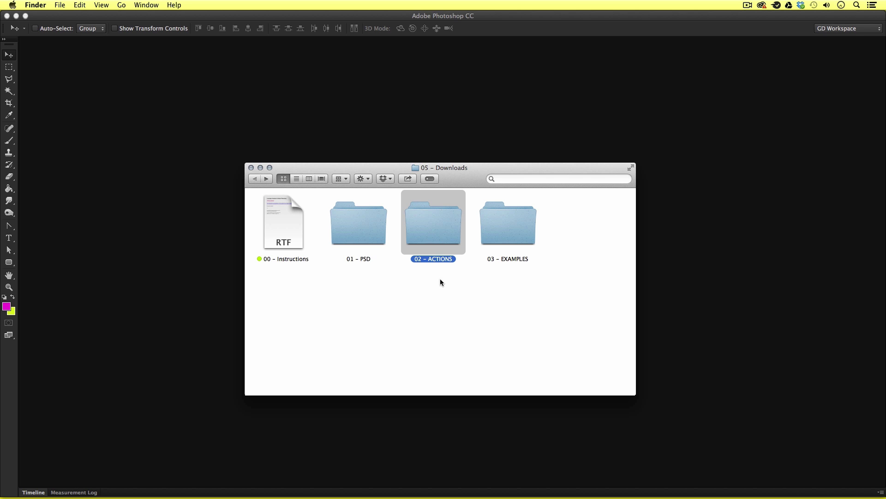
double_click(437, 225)
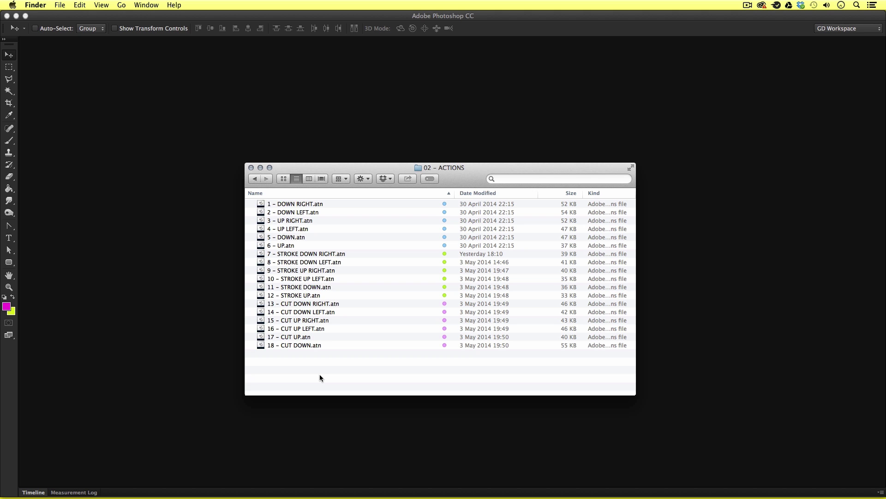
Open all 18 .atn action files with Adobe Photoshop CC and move the Actions panel slightly higher
drag(319, 370, 288, 204)
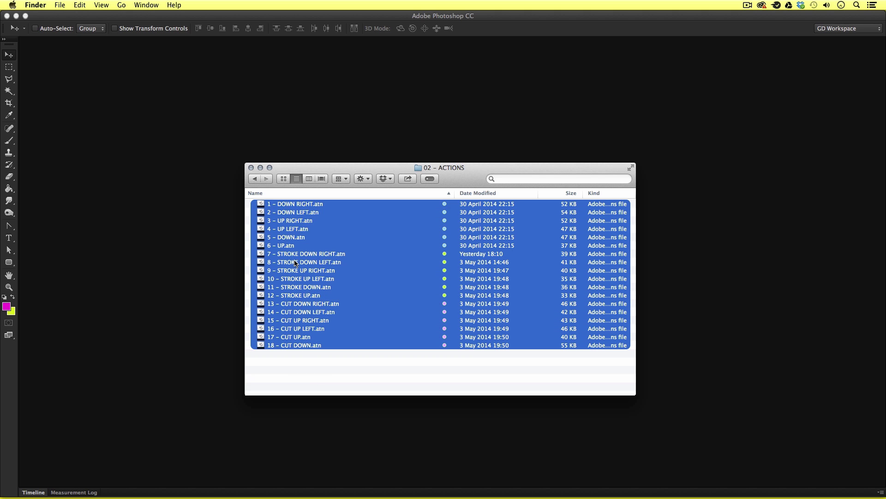
right_click(295, 211)
mouse_move(416, 238)
click(492, 237)
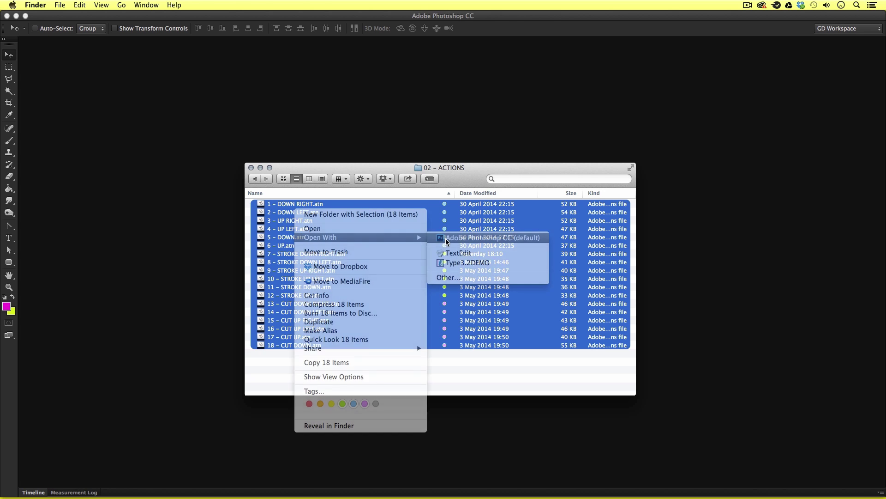
click(125, 356)
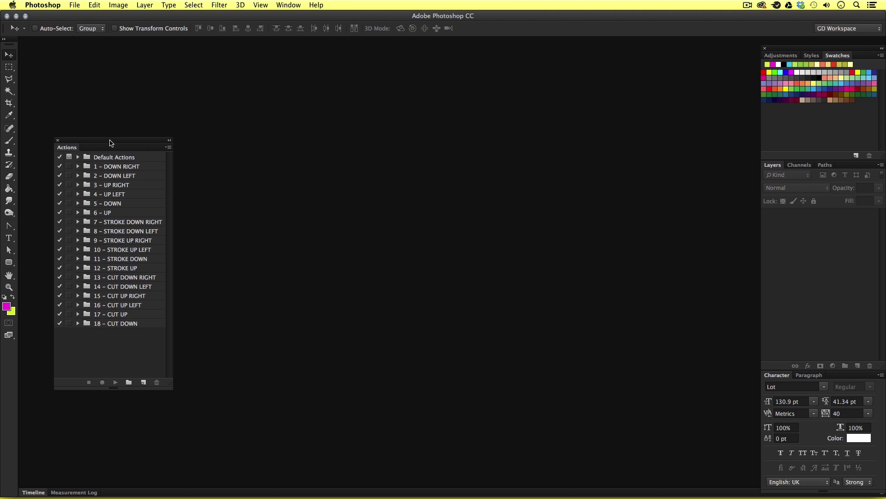
drag(111, 141, 105, 116)
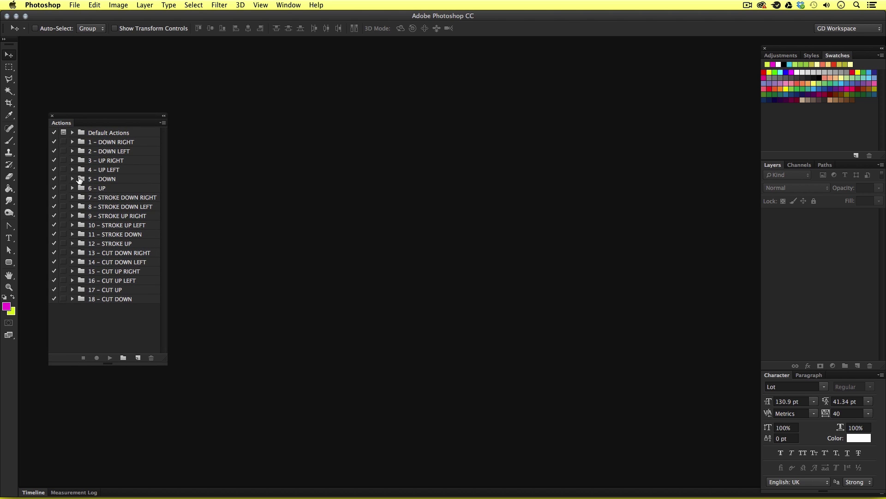
Expand the action sets 3 - UP RIGHT through 8 - STROKE DOWN LEFT to view the actions inside each
click(72, 160)
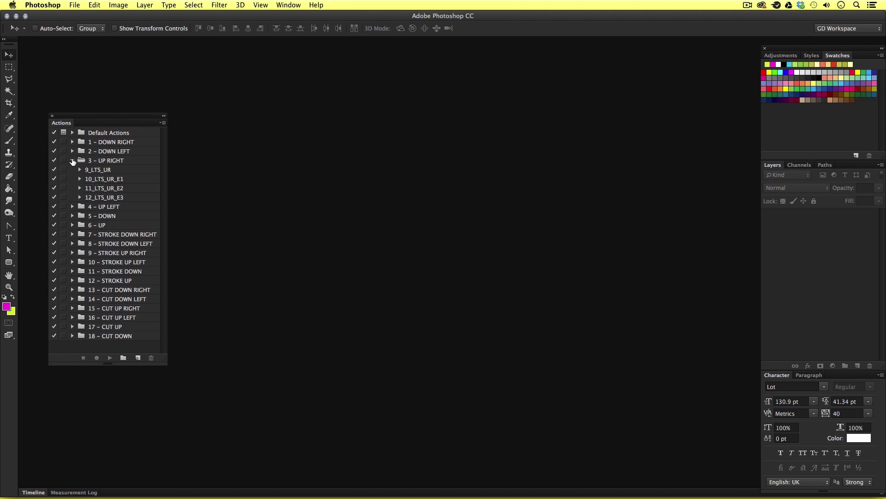
click(73, 206)
click(73, 253)
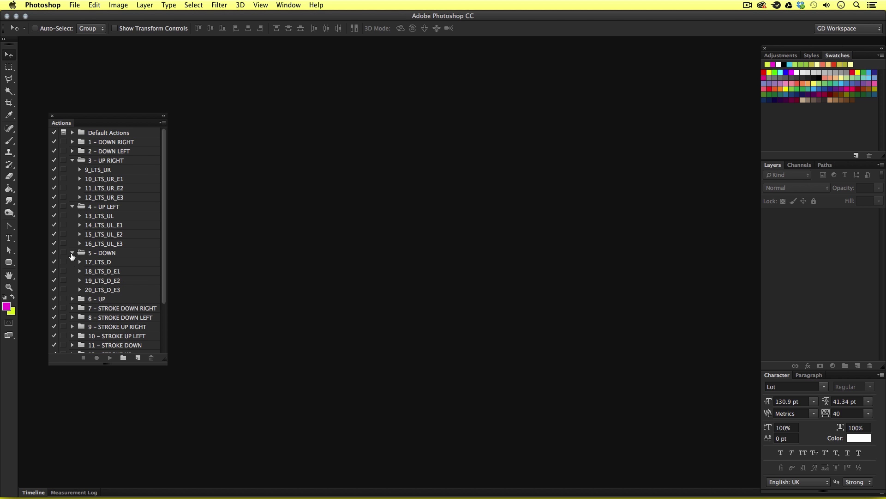
click(72, 299)
scroll(79, 284, down, 5)
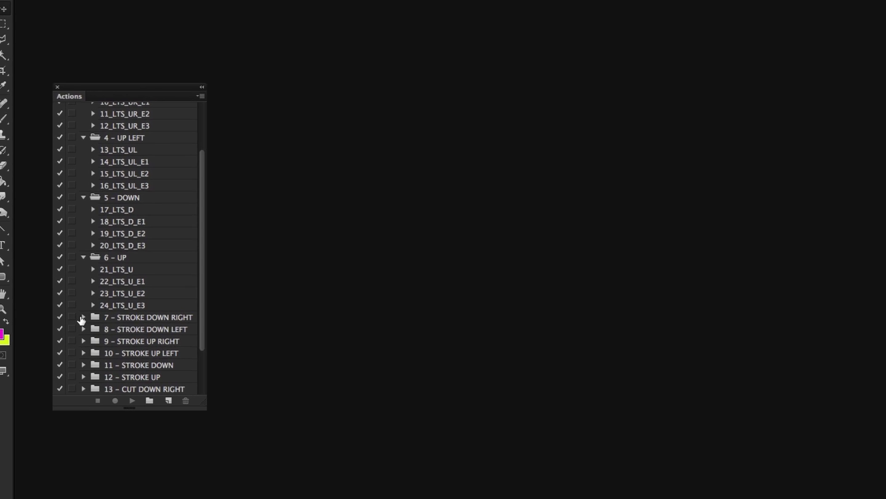
click(82, 318)
scroll(108, 397, down, 3)
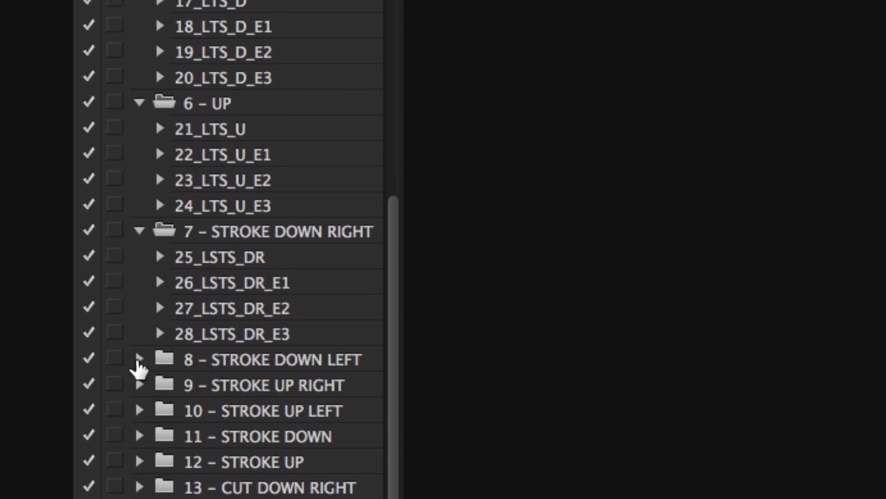
click(139, 359)
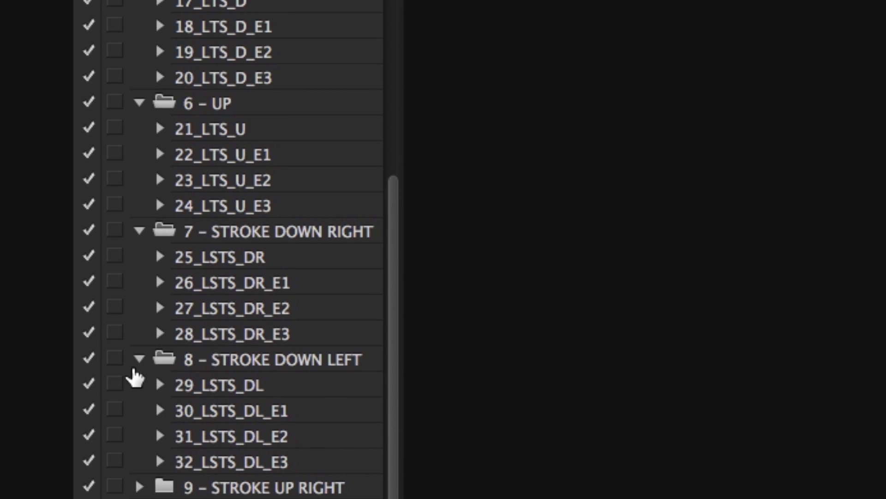
Select the 25_LSTS_DR action in the 7 - STROKE DOWN RIGHT set and collapse the 8 - STROKE DOWN LEFT, 6 - UP and 5 - DOWN sets
click(240, 236)
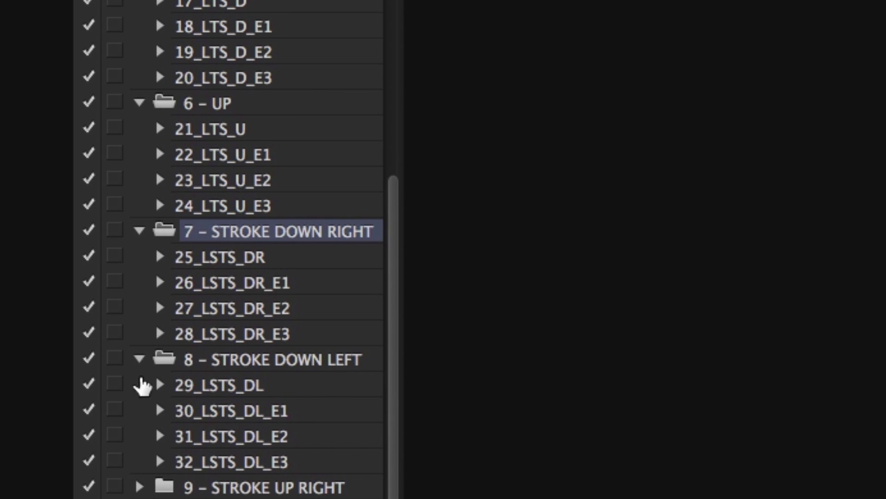
click(140, 361)
click(139, 103)
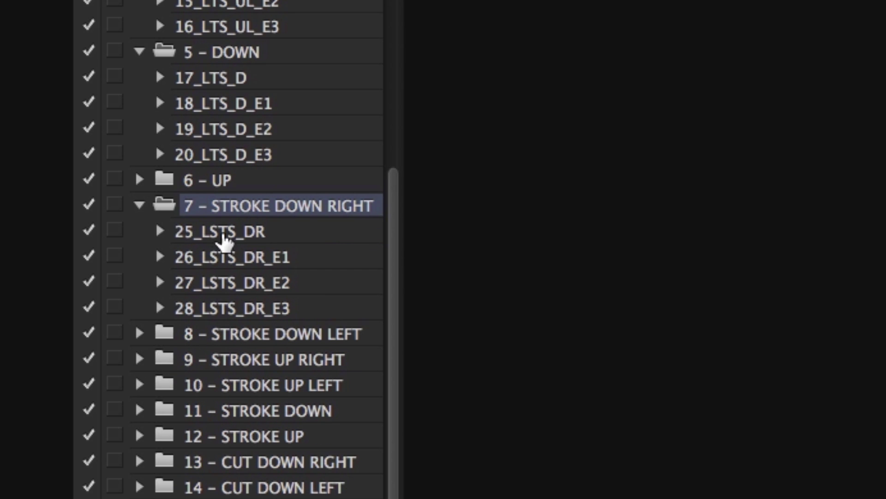
click(213, 232)
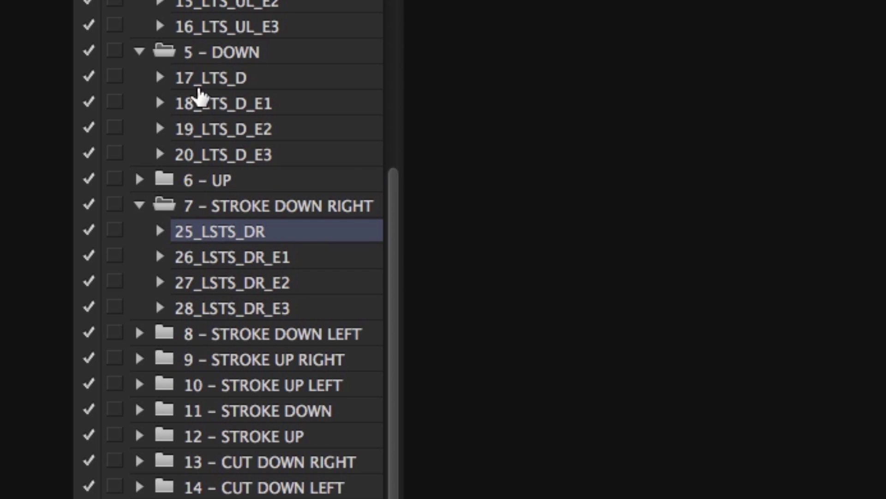
click(140, 52)
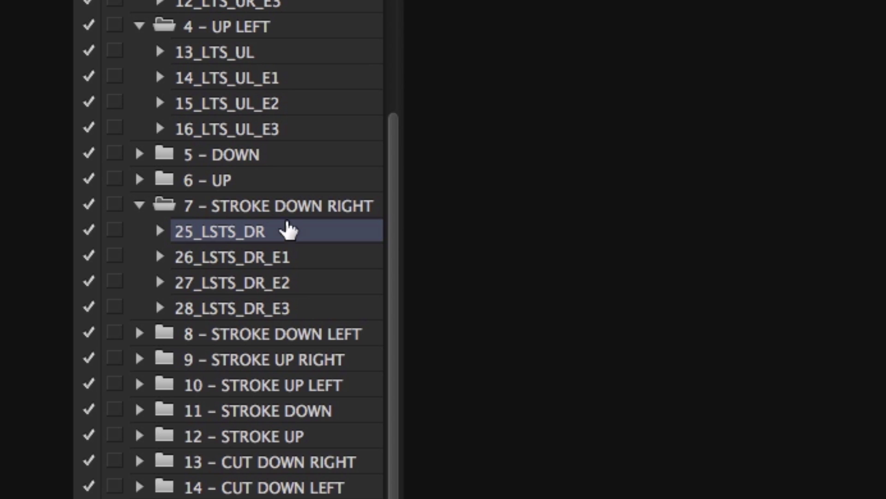
Go through the extended-length actions 26_LSTS_DR_E1, 27_LSTS_DR_E2 and 28_LSTS_DR_E3 in the 7 - STROKE DOWN RIGHT set
scroll(318, 277, up, 2)
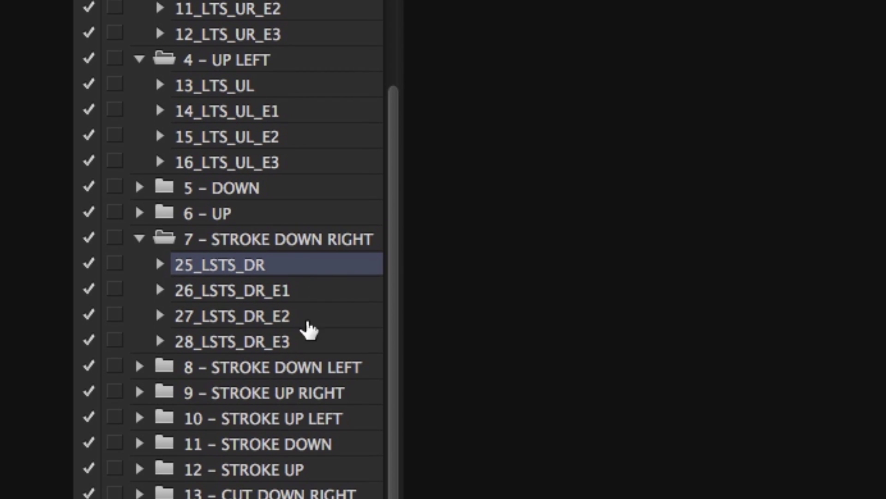
click(214, 296)
click(223, 321)
click(223, 345)
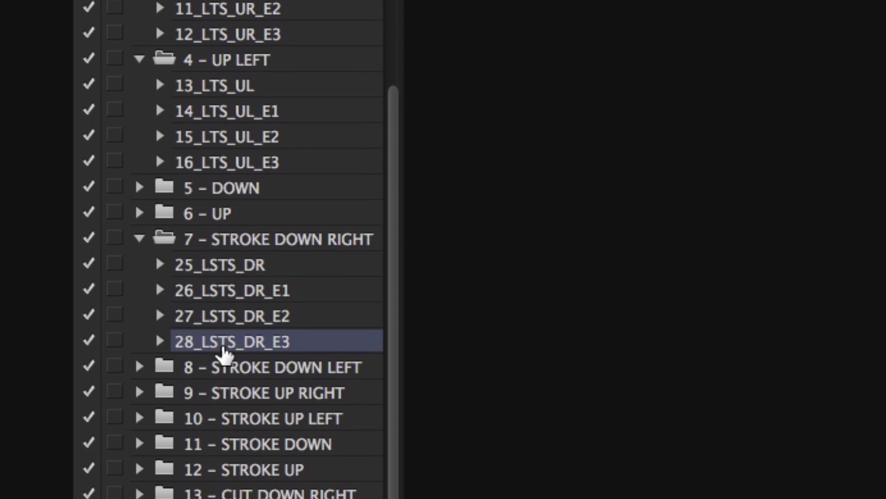
click(298, 294)
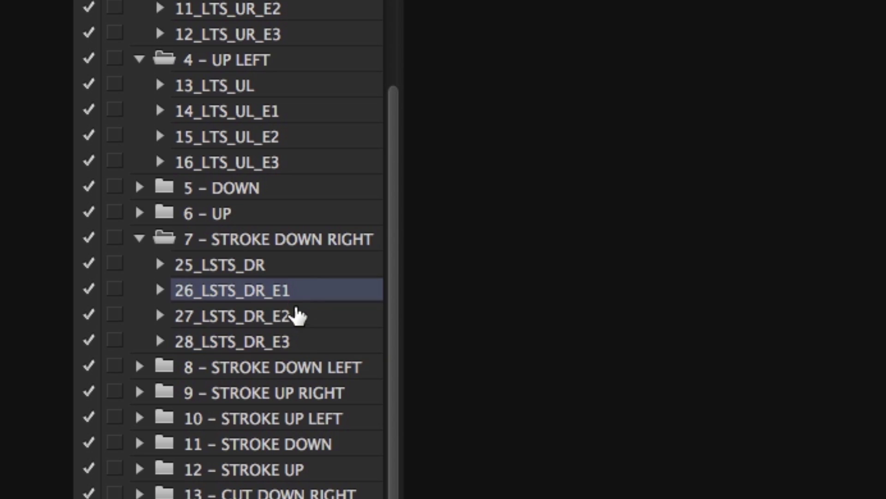
click(295, 318)
click(288, 344)
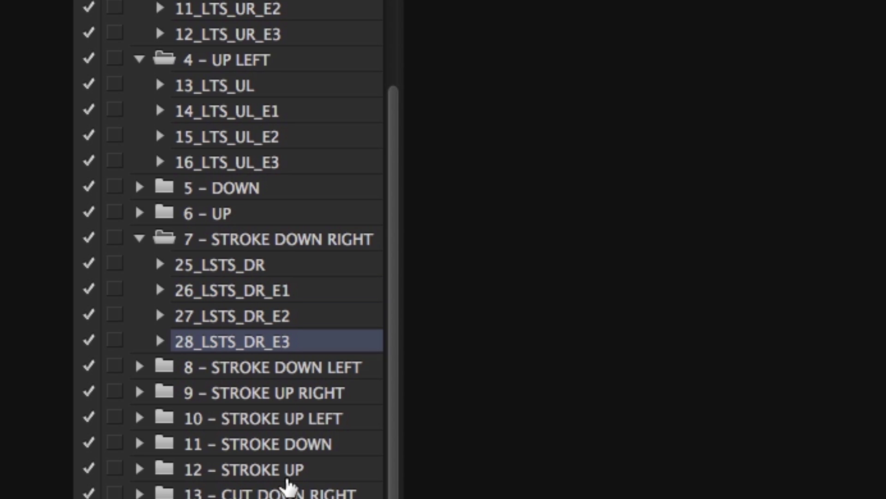
click(290, 297)
click(295, 317)
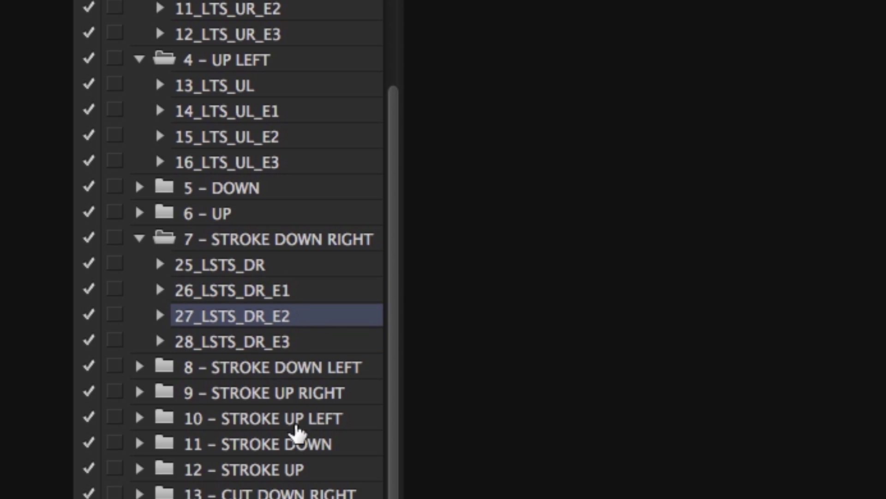
click(298, 344)
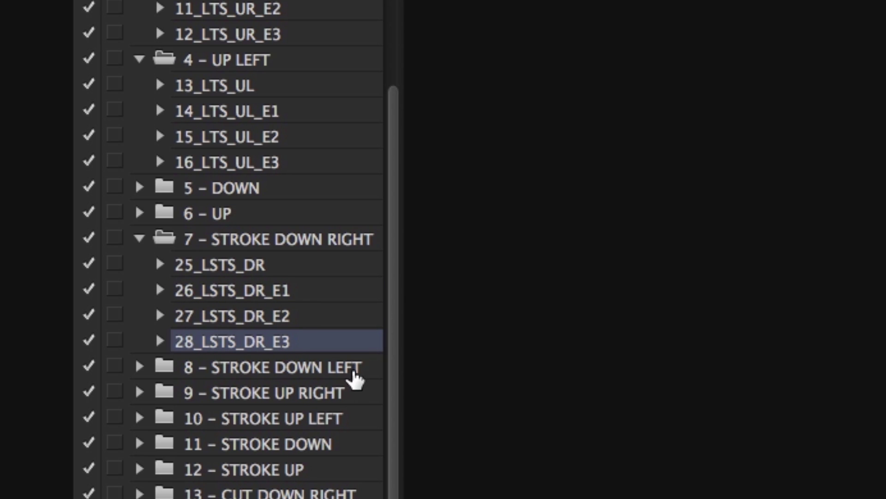
Collapse the remaining expanded action sets: 3 - UP RIGHT, 4 - UP LEFT and 7 - STROKE DOWN RIGHT
scroll(358, 379, up, 2)
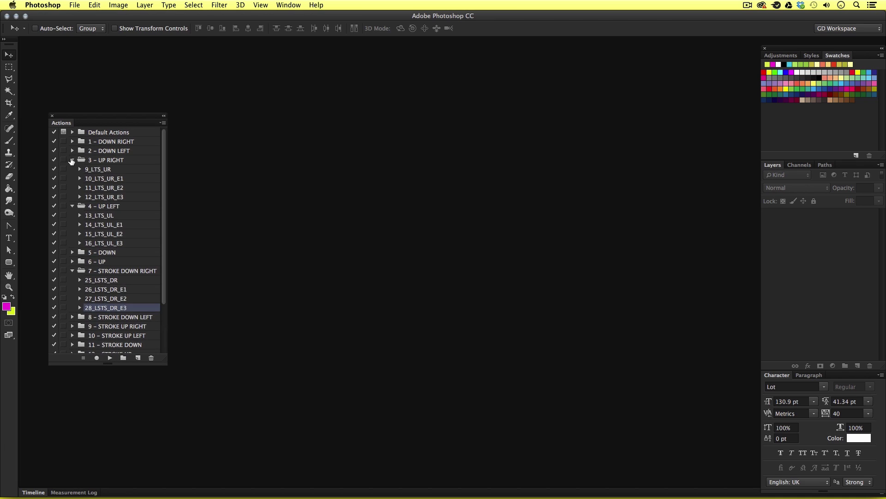
click(71, 160)
click(72, 170)
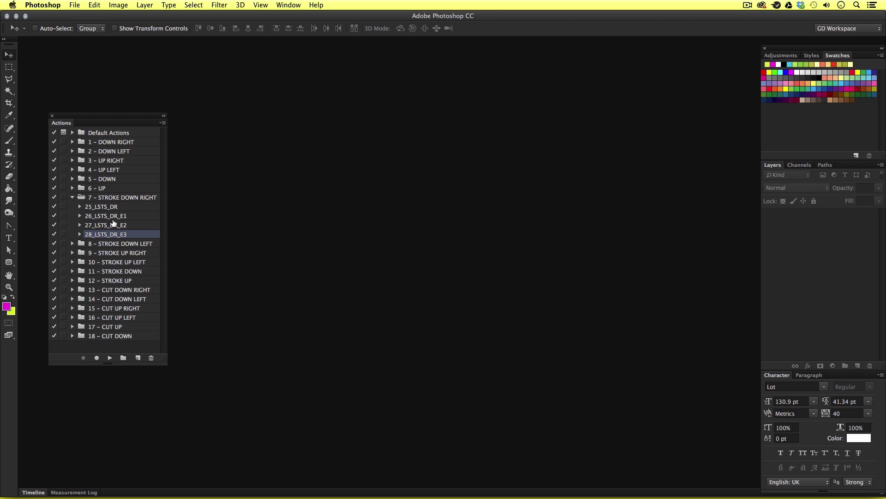
click(71, 197)
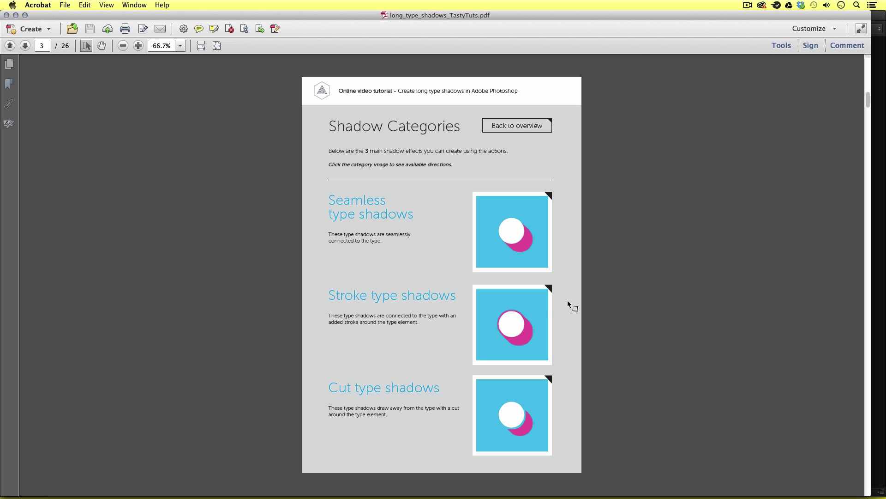
In the Acrobat PDF guide, open the Stroke type shadows category and its 11 - STROKE DOWN page
click(526, 305)
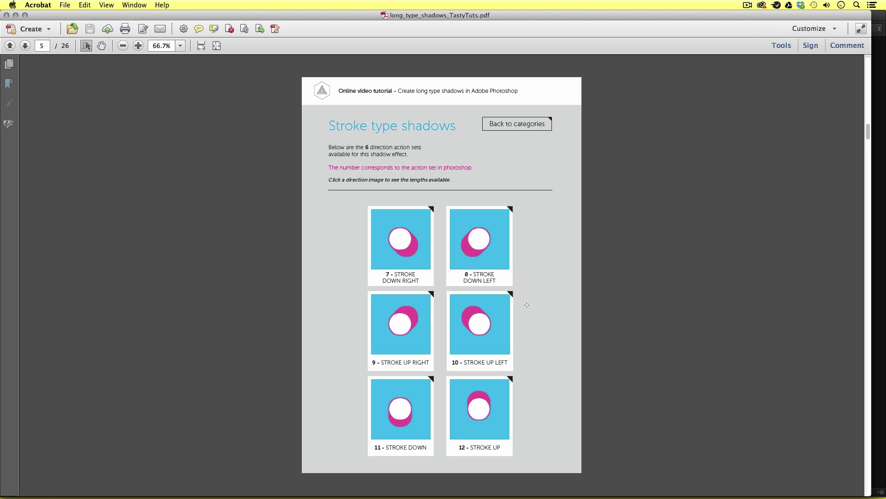
click(399, 397)
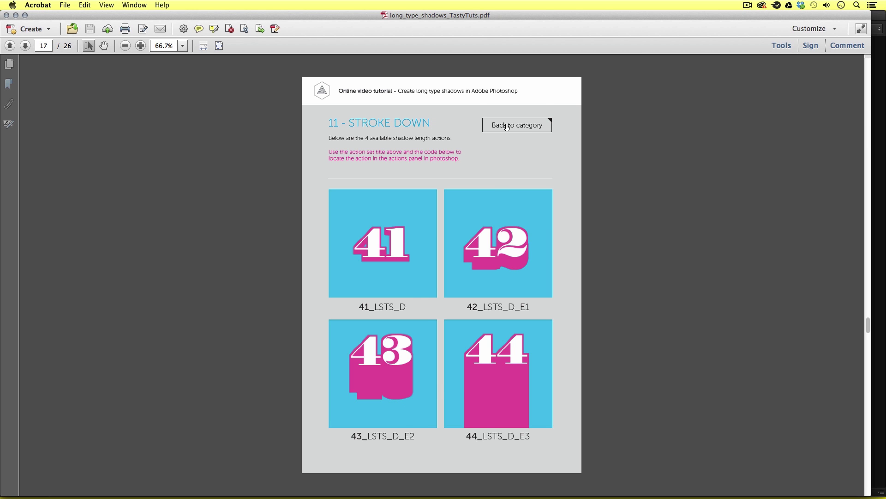
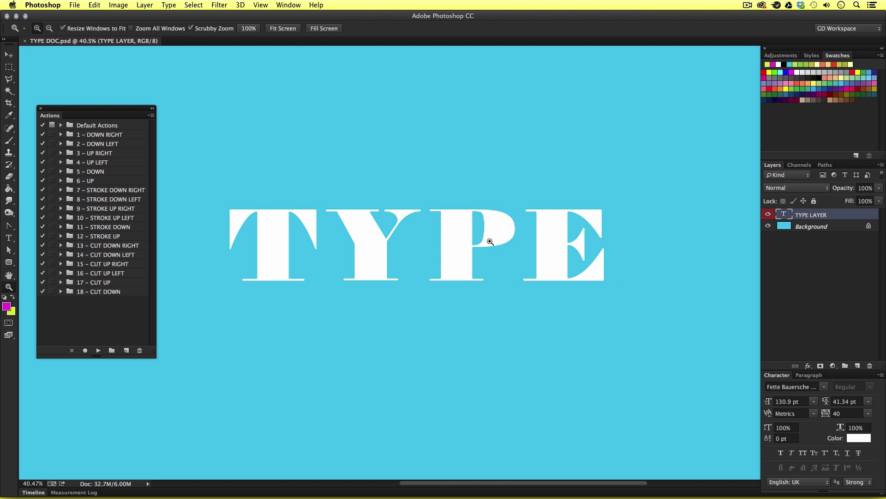
Check the width, height and resolution of TYPE DOC.psd in Image Size and close it without changing any value
key(h)
scroll(487, 231, down, 2)
key(super+alt+i)
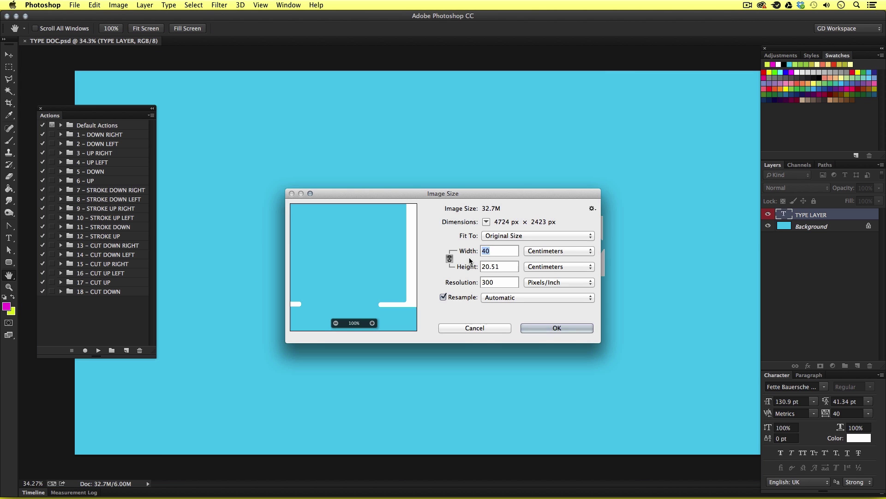
drag(491, 194, 477, 190)
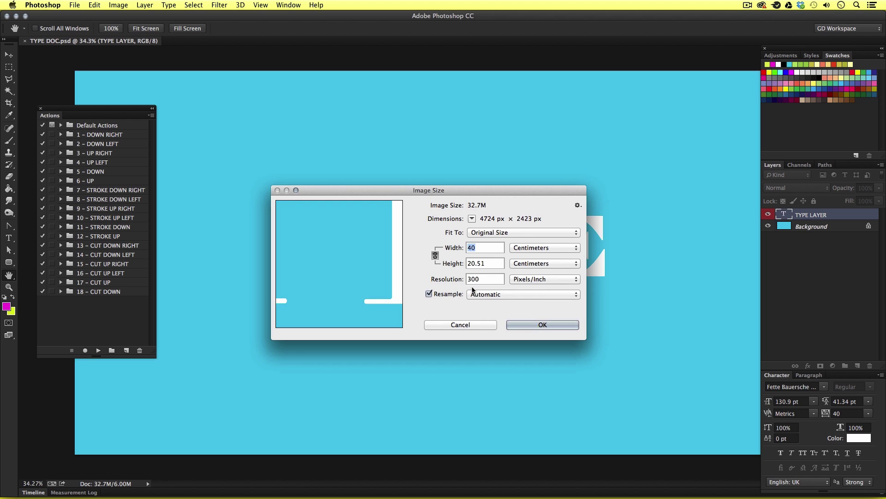
click(535, 324)
key(z)
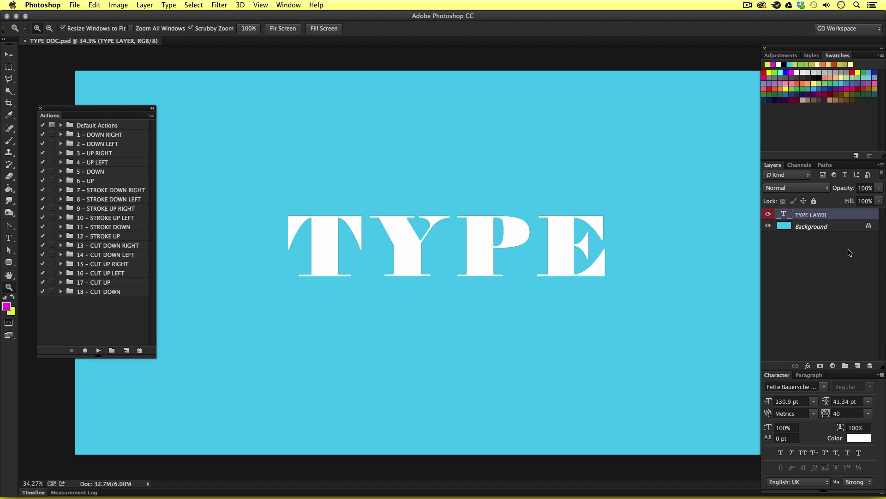
Select the TYPE LAYER, shrink its paragraph text box inward from the lower-left corner and commit the text edit
click(841, 231)
click(838, 216)
key(v)
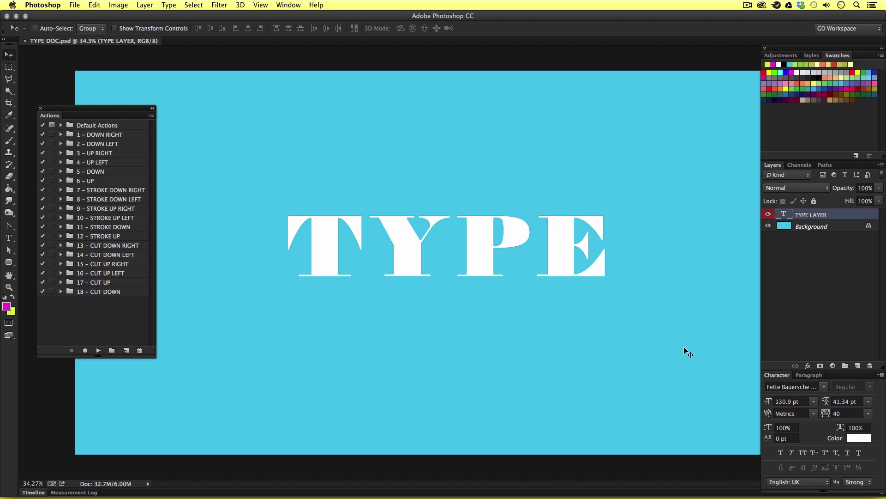
double_click(535, 290)
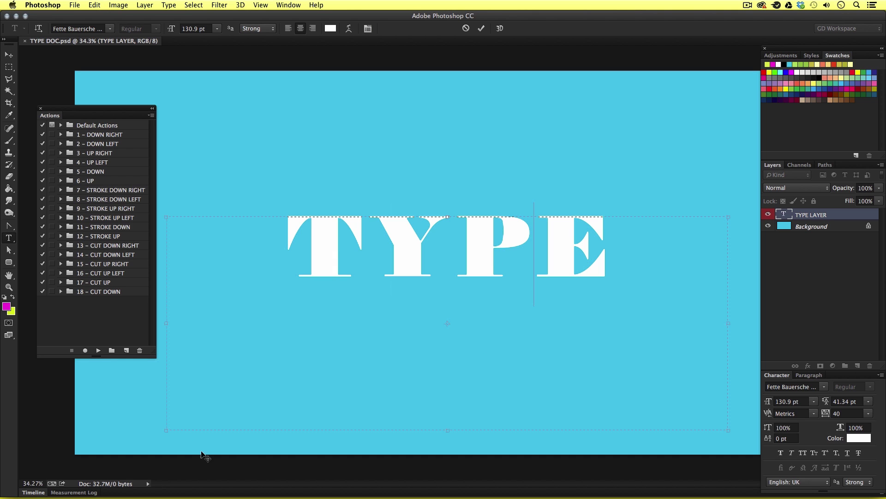
drag(165, 430, 184, 401)
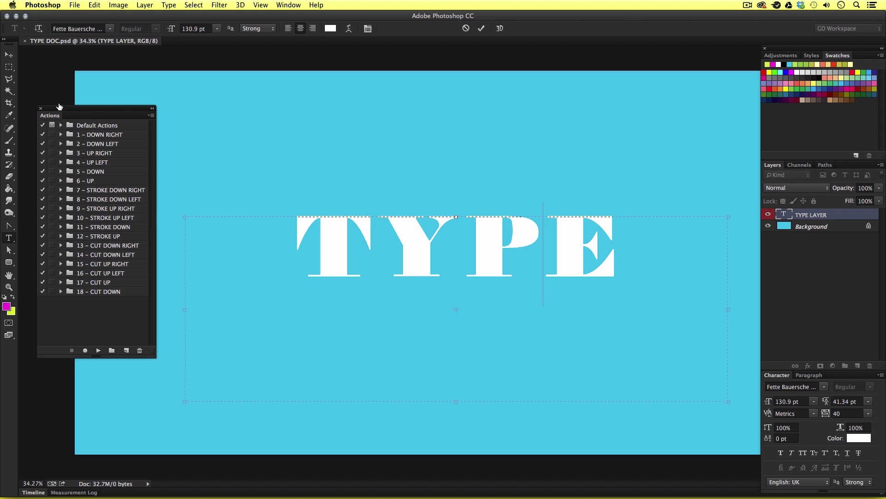
click(81, 82)
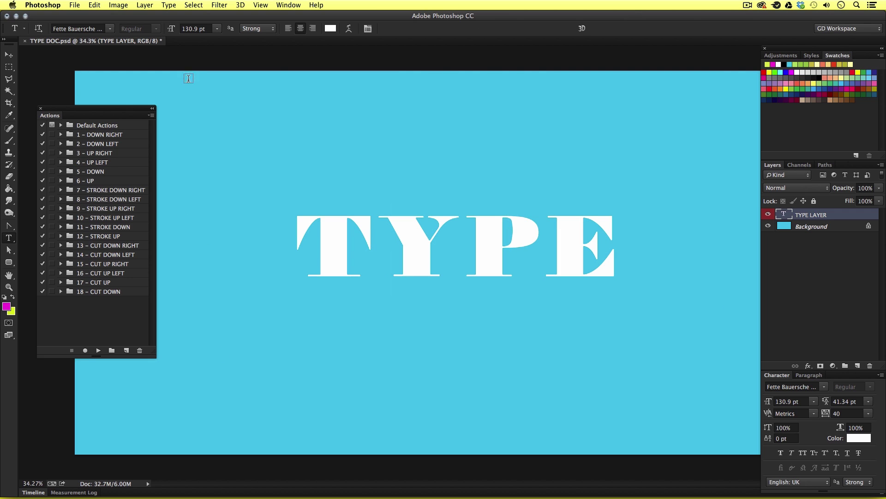
key(F3)
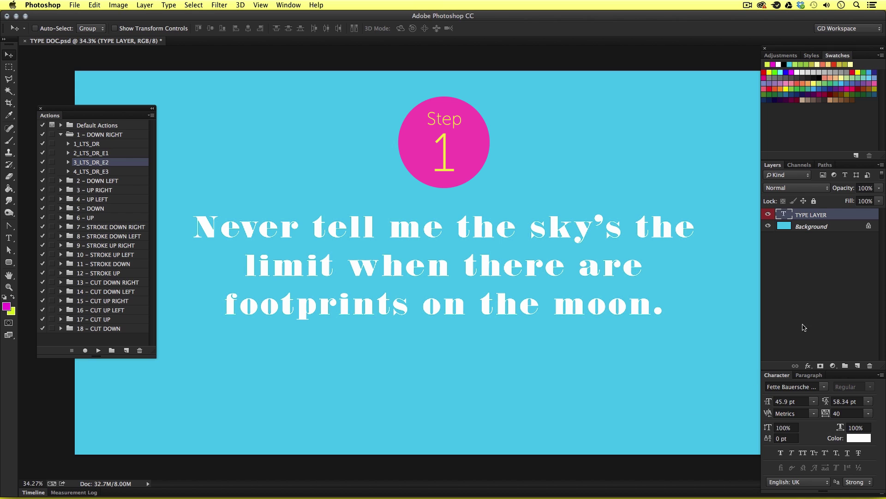
Select the quote's TYPE LAYER and play the 3_LTS_DR_E2 action from the 1 - DOWN RIGHT set on it
click(812, 284)
click(841, 216)
click(117, 154)
click(116, 163)
click(116, 156)
click(116, 163)
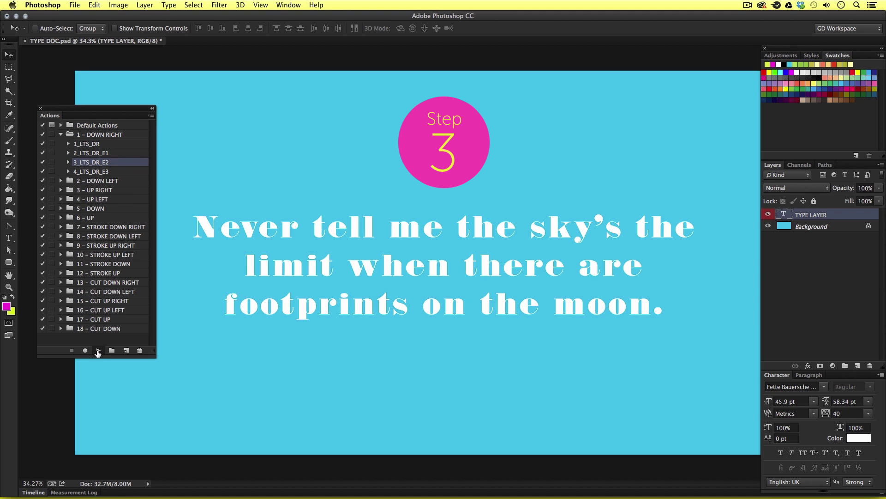
click(98, 351)
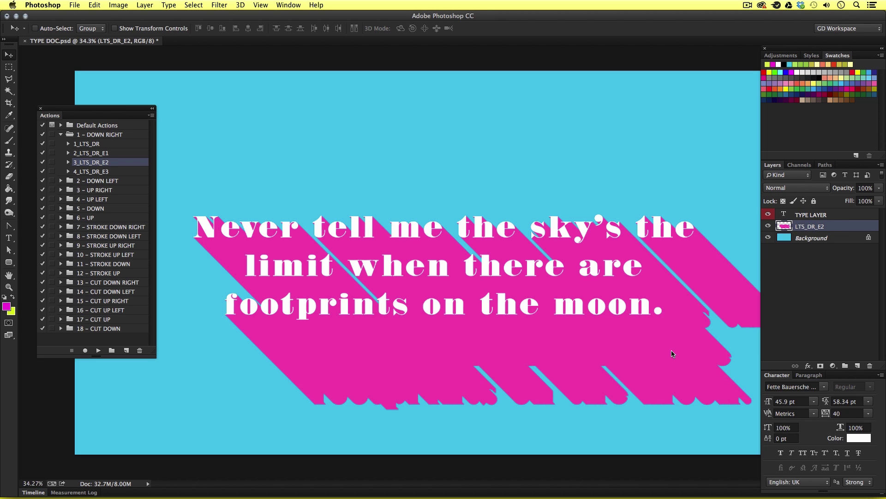
Inspect the whole shadow effect by toggling the visibility of the LTS_DR_E2 shadow layer and the TYPE LAYER off and on
key(z)
drag(590, 261, 580, 277)
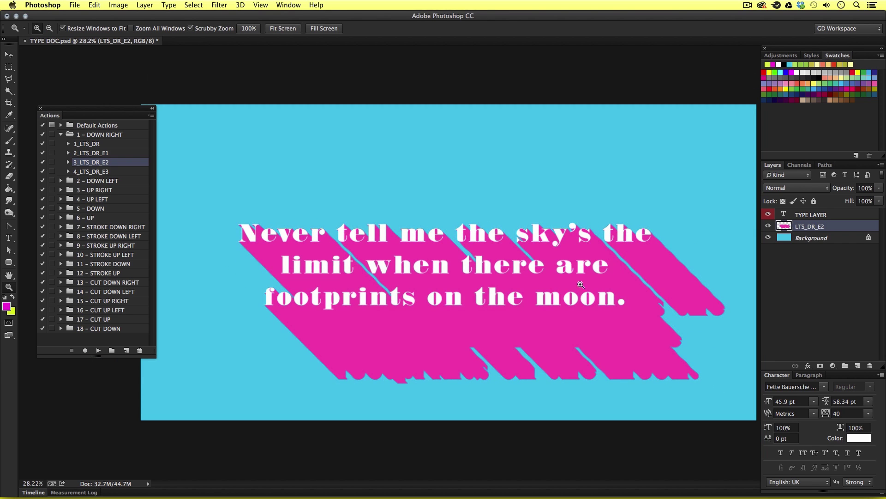
key(v)
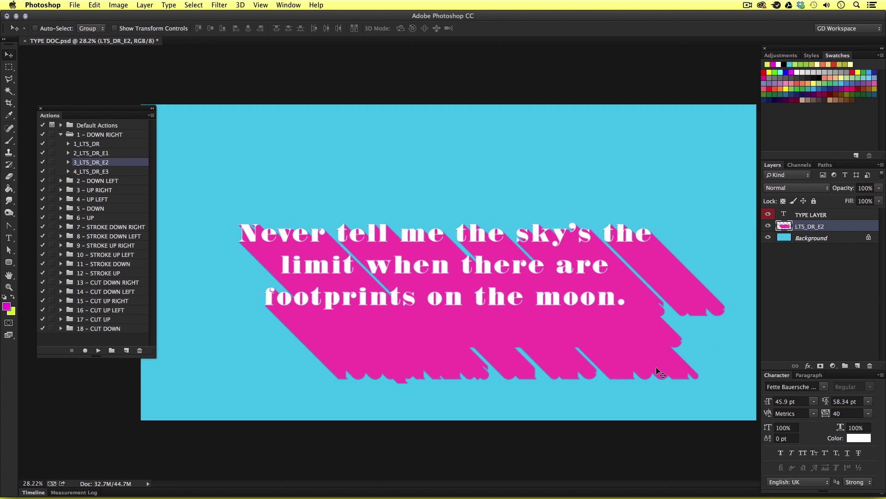
click(769, 226)
click(769, 226)
click(769, 226)
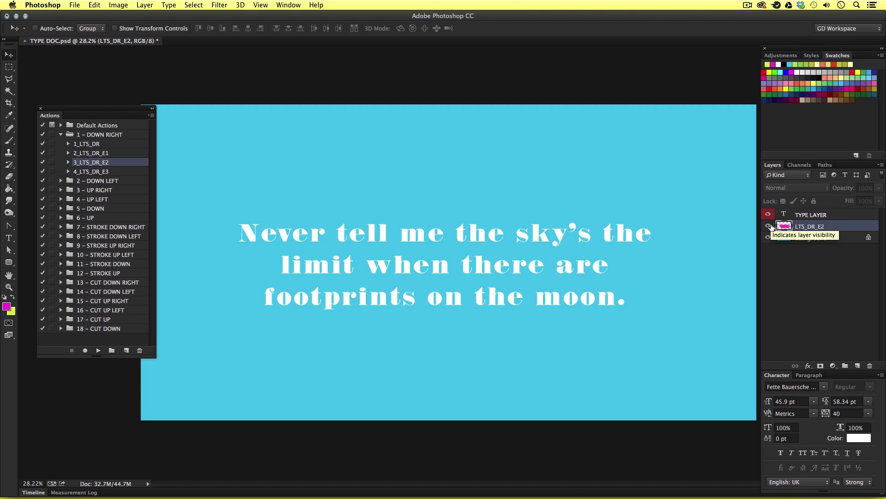
click(769, 227)
click(769, 215)
click(769, 215)
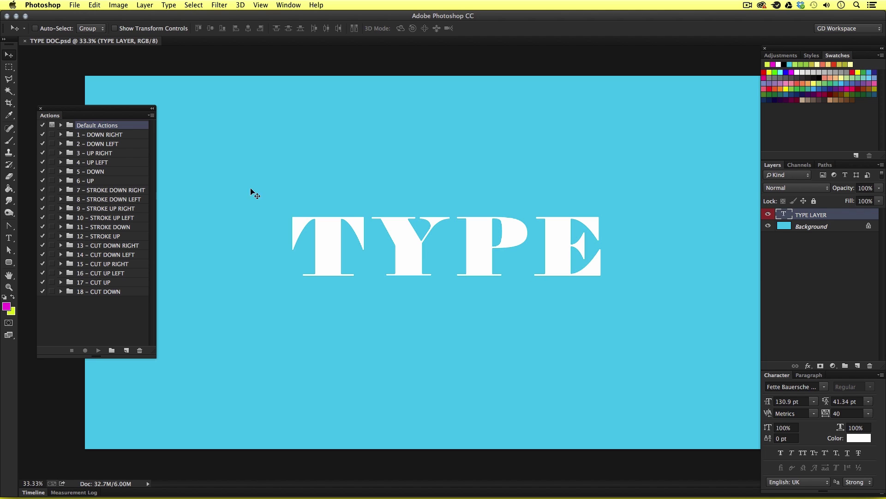
Play the 25_LSTS_DR action from the 7 - STROKE DOWN RIGHT set on the TYPE LAYER
click(124, 191)
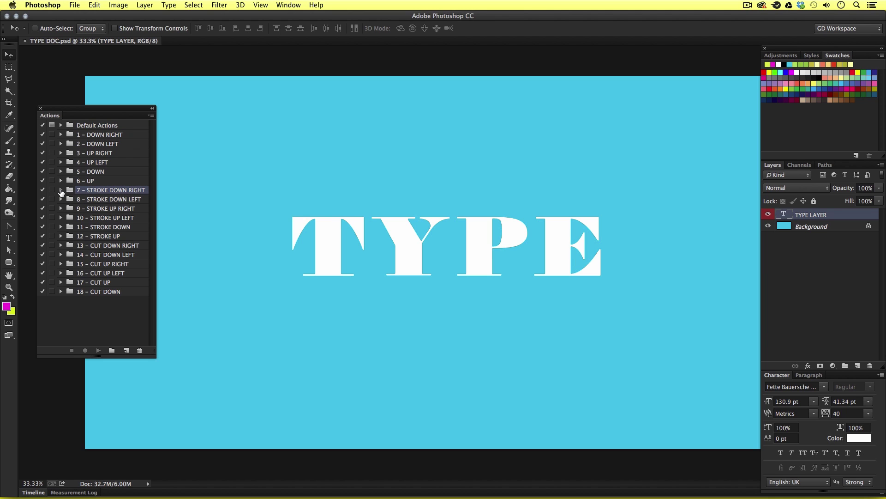
click(61, 190)
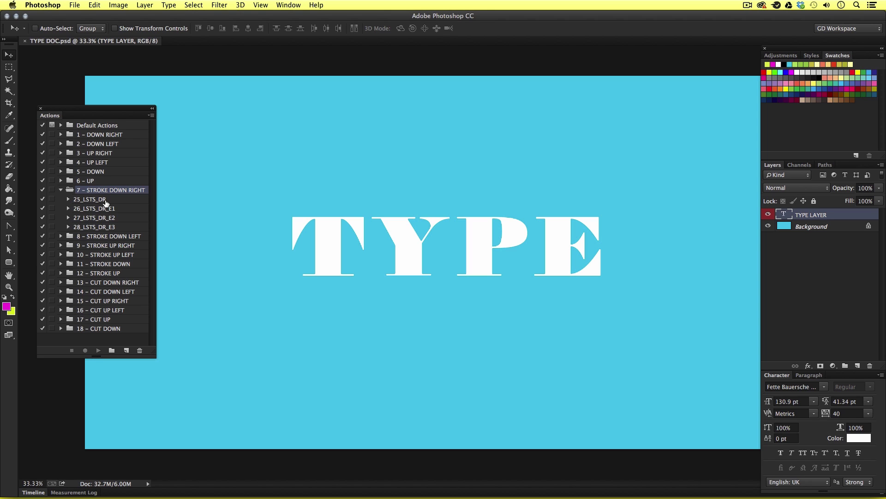
click(843, 267)
click(840, 217)
click(87, 201)
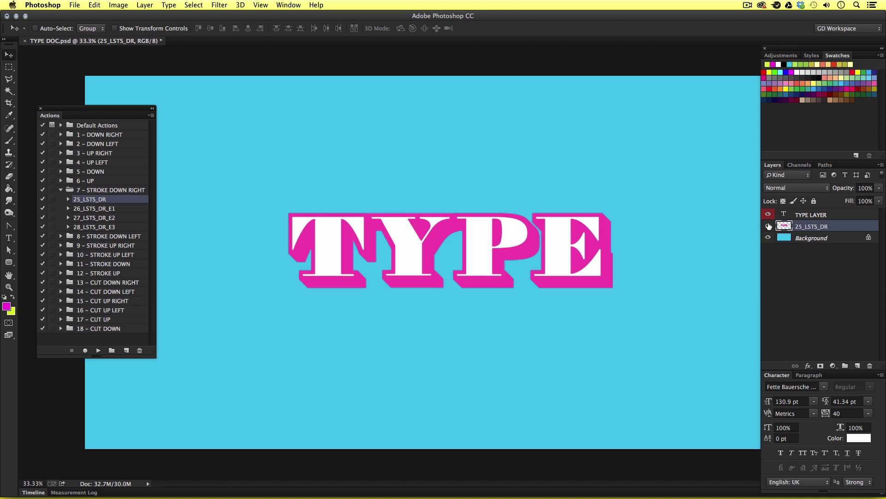
Hide the 25_LSTS_DR shadow layer and play the 26_LSTS_DR_E1 action on the TYPE LAYER
click(768, 226)
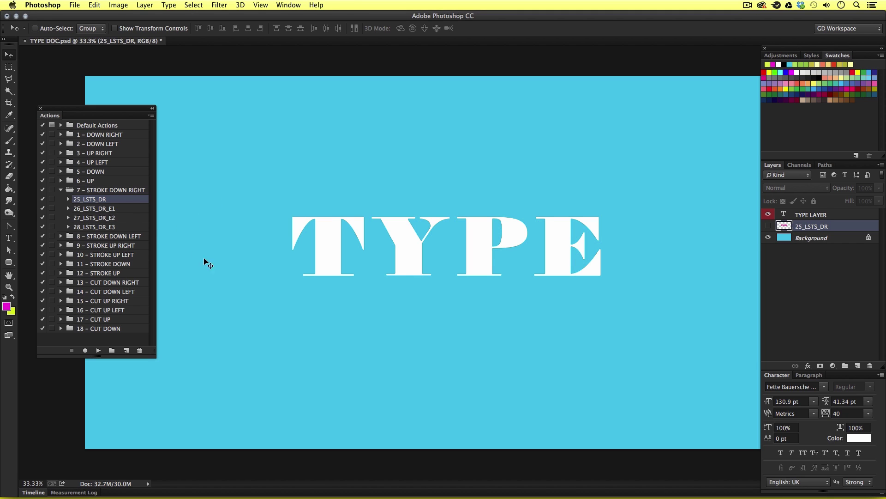
click(844, 215)
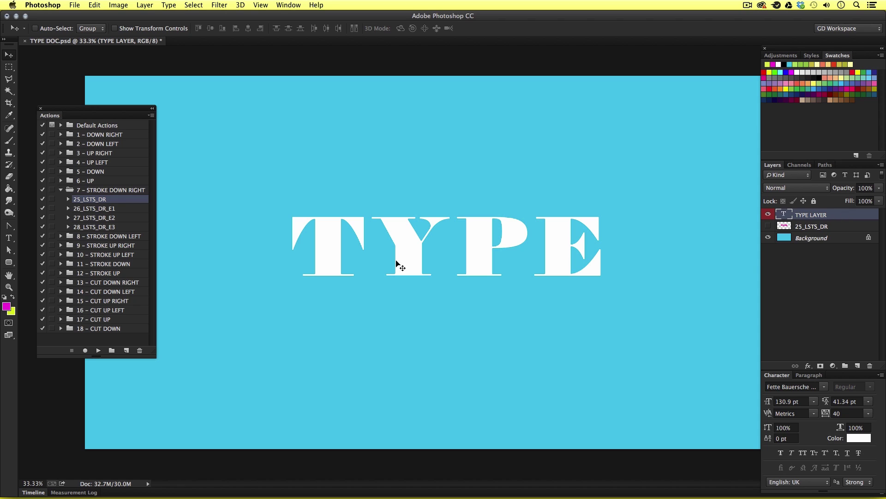
click(99, 350)
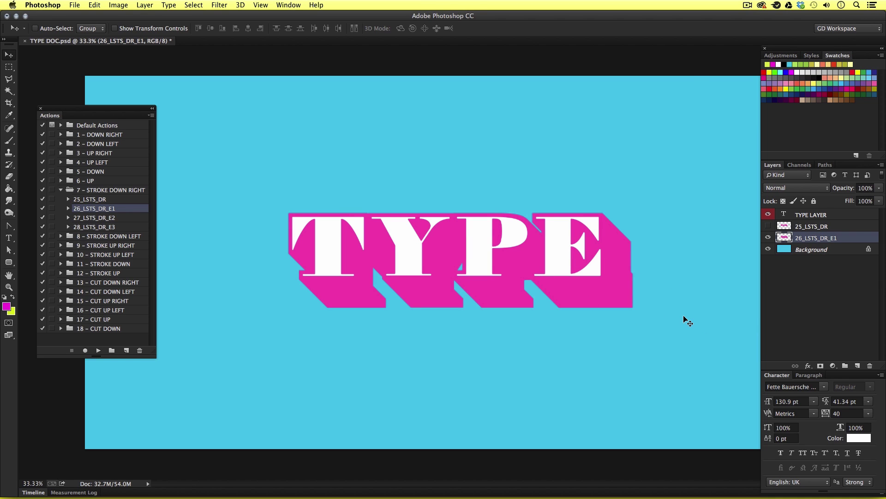
Hide the 26_LSTS_DR_E1 shadow layer and play the 27_LSTS_DR_E2 action on the TYPE LAYER
click(768, 237)
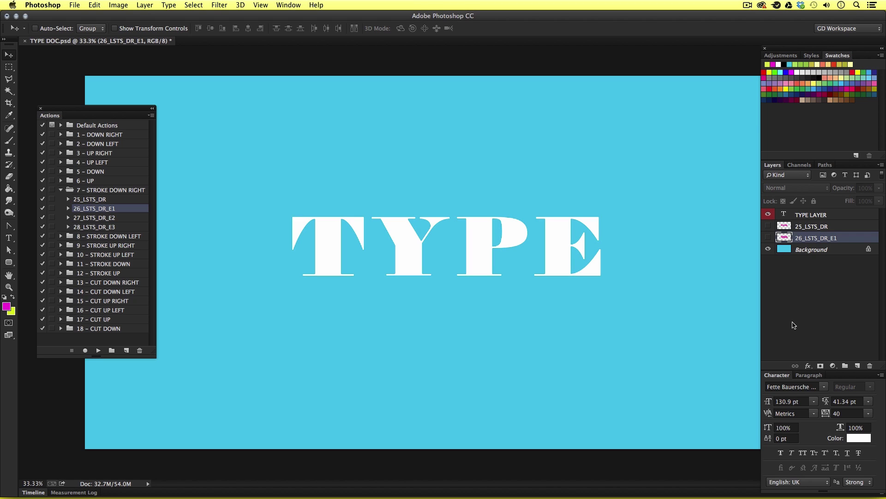
click(836, 216)
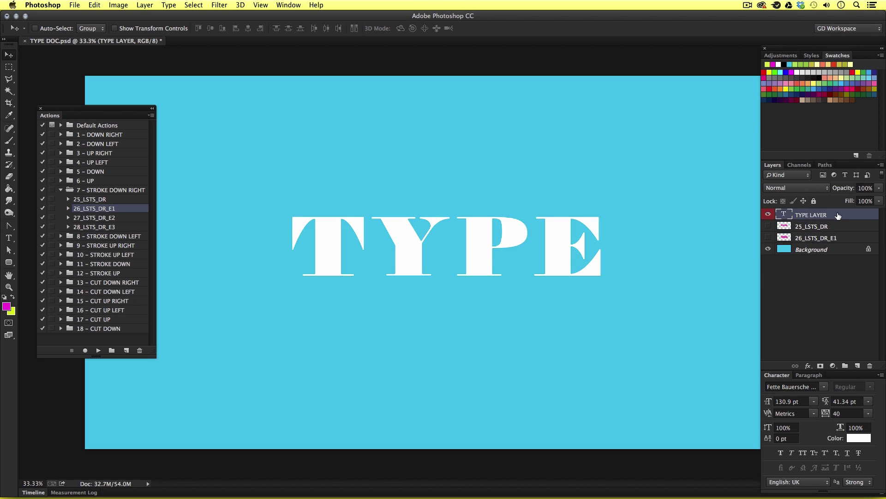
click(124, 219)
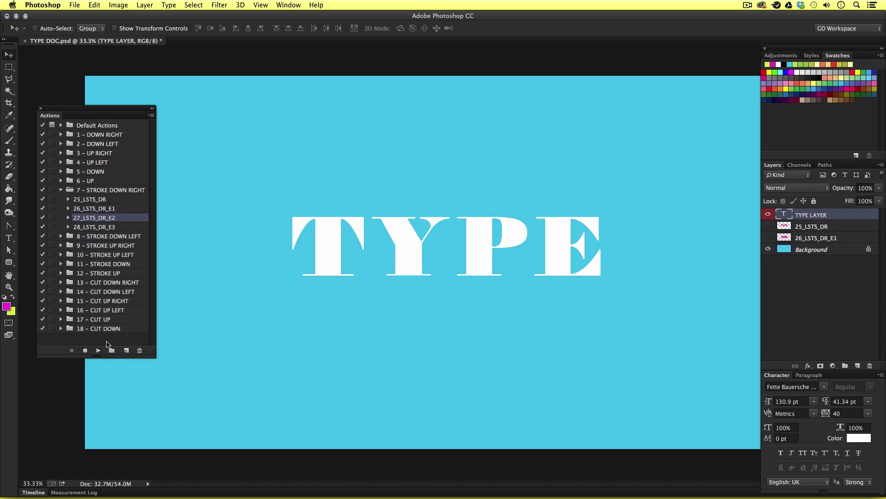
click(98, 350)
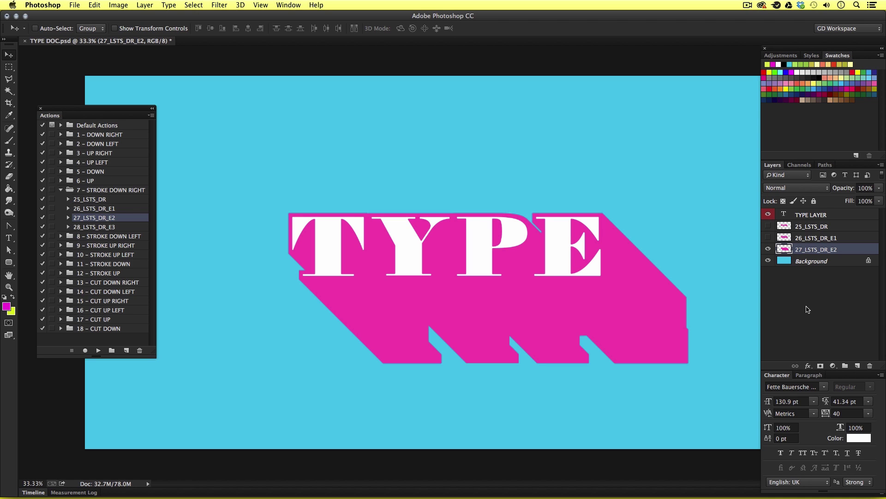
Hide the 27_LSTS_DR_E2 shadow layer and play the 28_LSTS_DR_E3 action on the TYPE LAYER
click(768, 249)
click(816, 217)
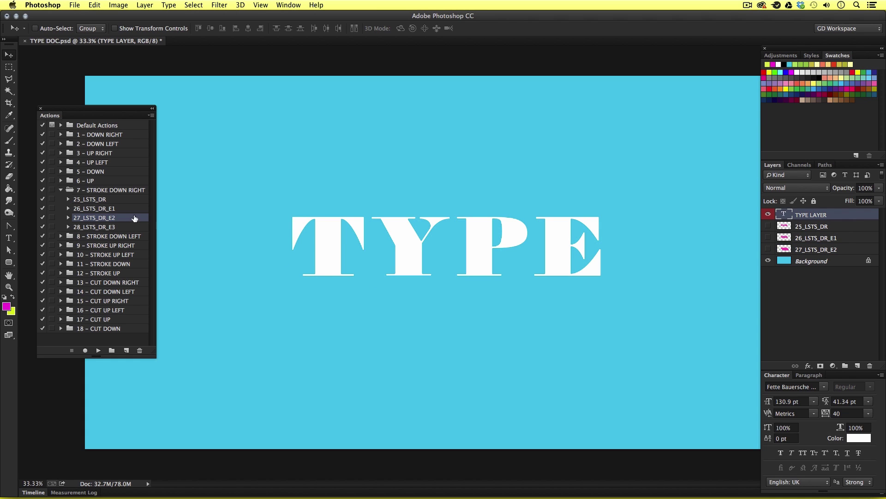
click(98, 228)
click(99, 350)
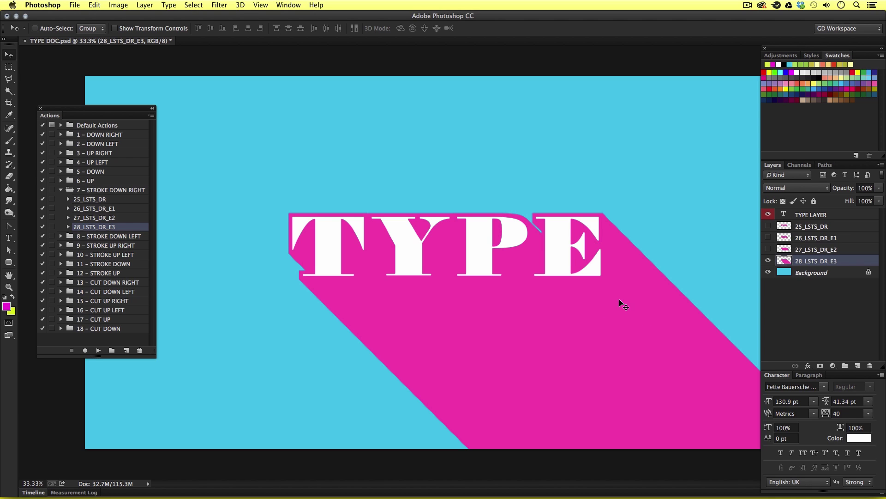
Compare the four stroke shadow lengths by showing each shadow layer on its own, from 25_LSTS_DR to 28_LSTS_DR_E3
click(769, 260)
click(768, 226)
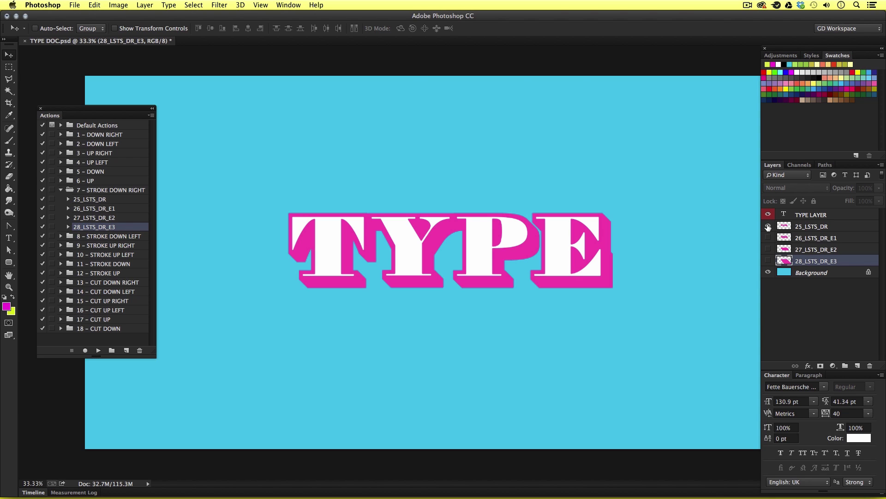
click(768, 226)
click(768, 238)
click(768, 238)
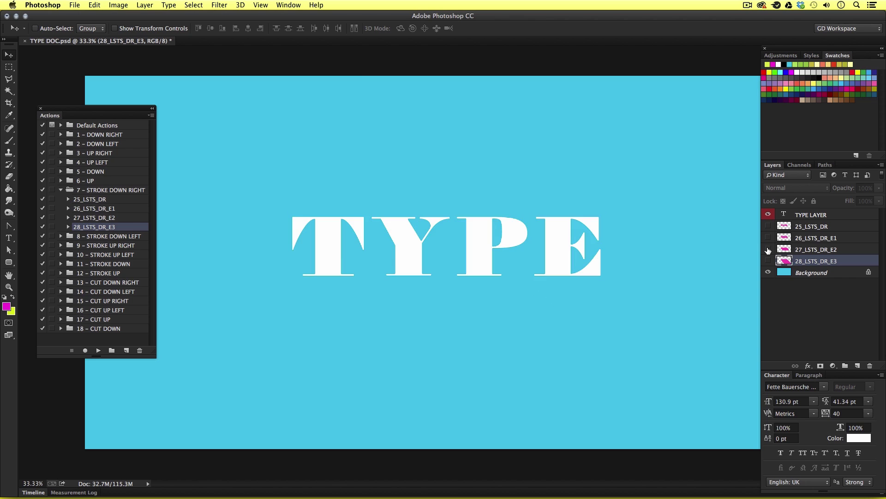
click(768, 250)
click(768, 249)
click(768, 261)
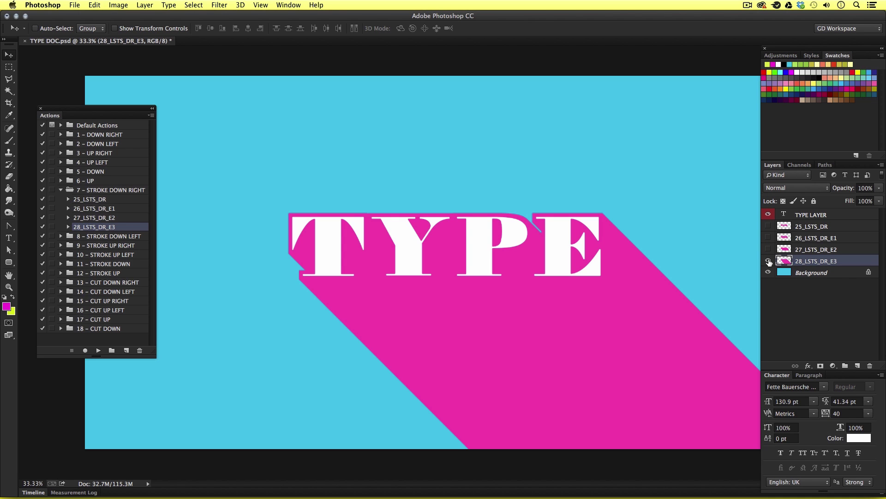
Build up the stroke shadow by making the shadow layers visible together, ending with 28_LSTS_DR_E3
mouse_move(769, 261)
mouse_down()
mouse_move(770, 227)
mouse_move(770, 262)
mouse_up()
click(769, 262)
drag(768, 237, 765, 259)
click(768, 237)
click(768, 249)
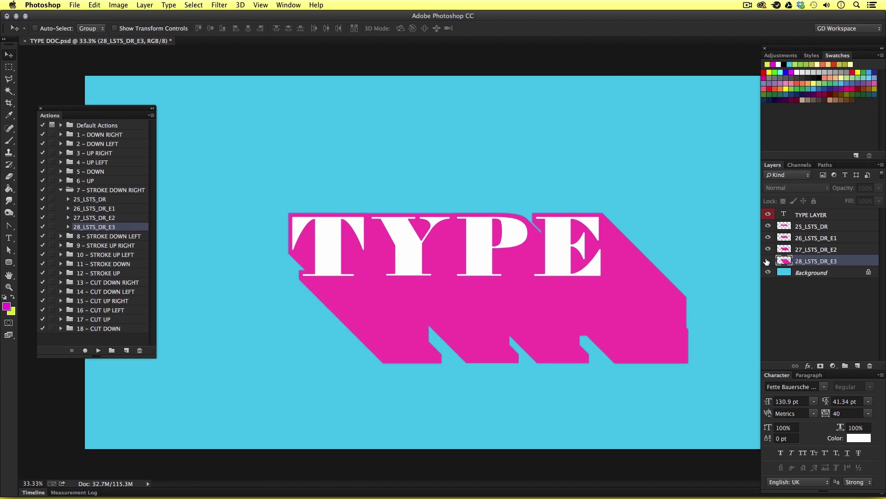
click(768, 260)
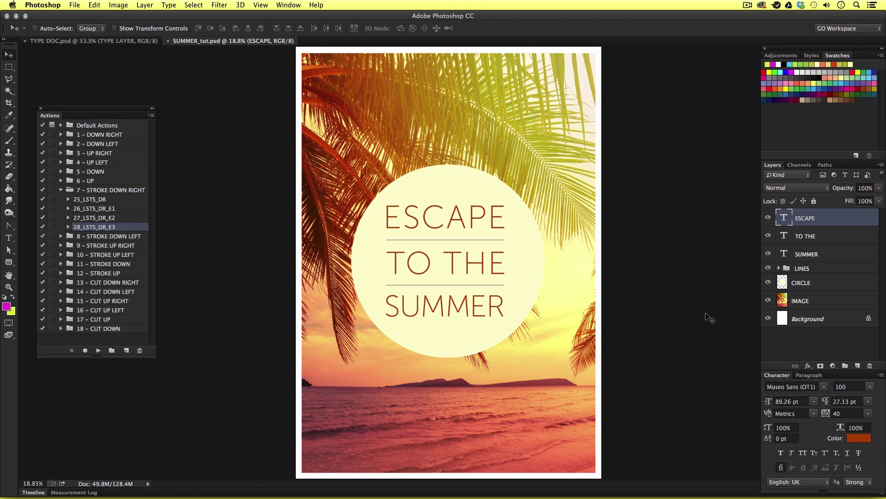
Select the whole word SUMMER in its type layer in SUMMER_tut.psd and copy it
key(z)
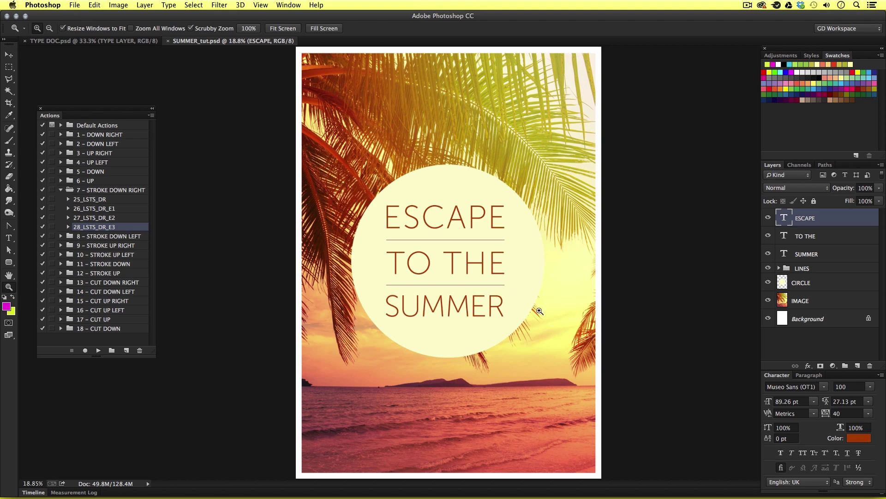
drag(480, 284, 558, 263)
key(v)
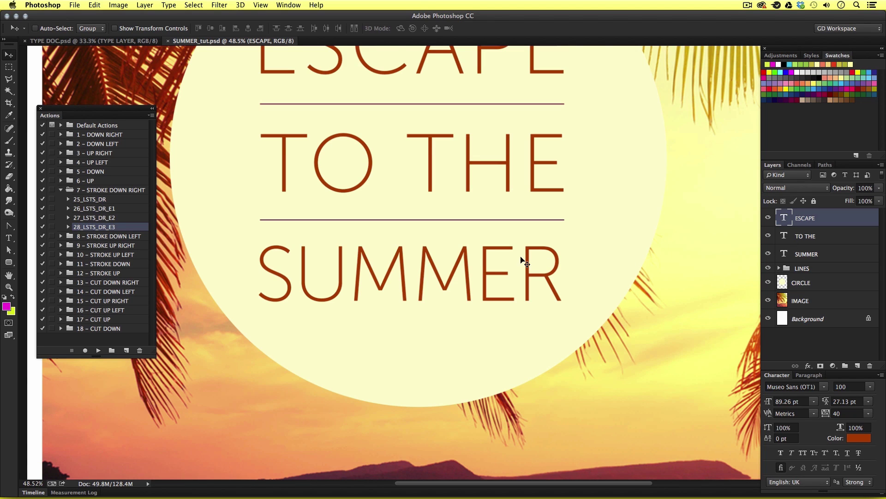
key(t)
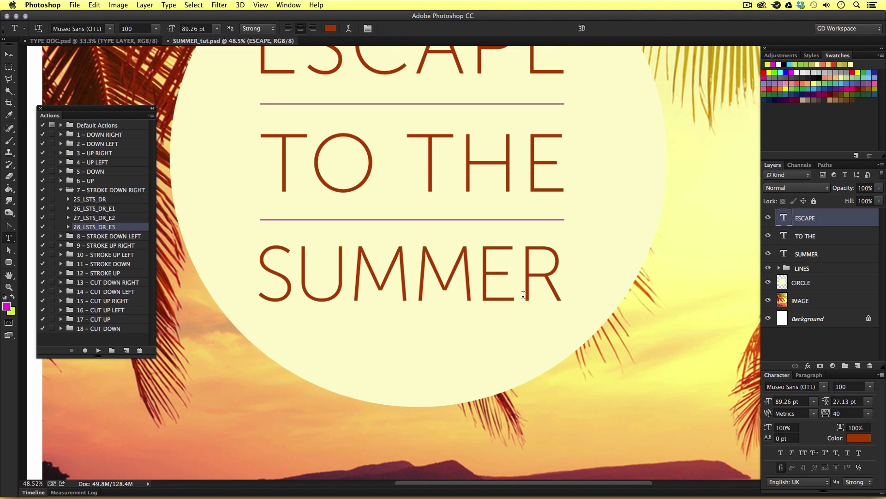
click(485, 269)
drag(566, 273, 258, 277)
key(super+c)
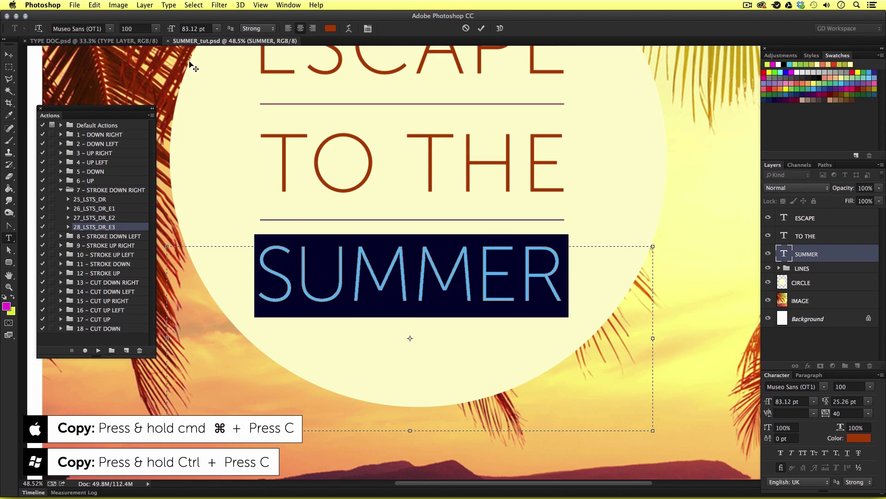
Replace the word TYPE in TYPE DOC.psd's TYPE LAYER with the copied word SUMMER and commit the text edit
click(118, 41)
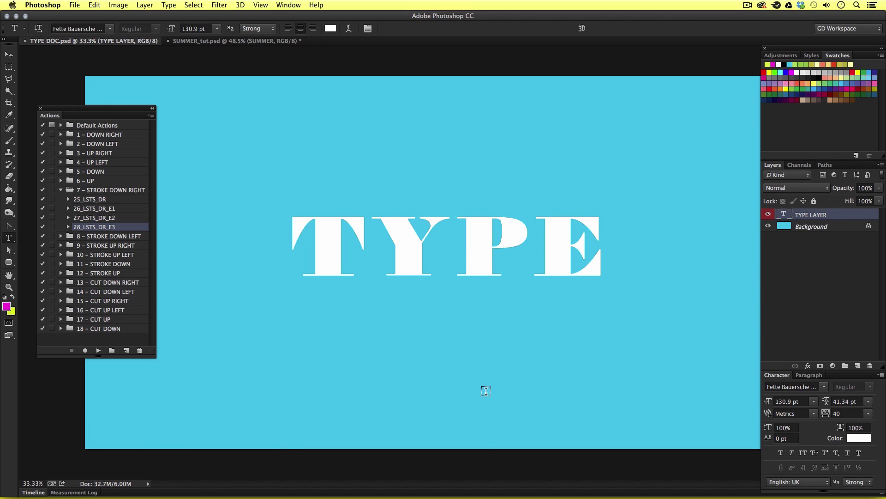
click(446, 240)
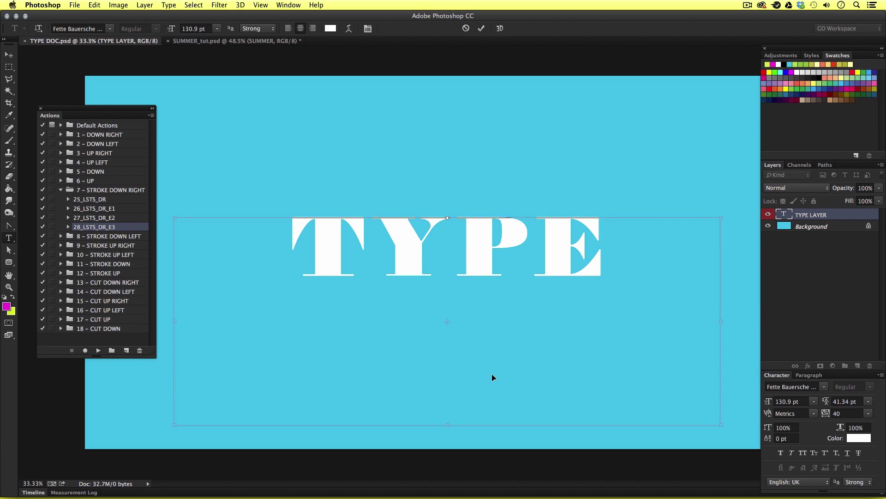
key(super+a)
key(super+v)
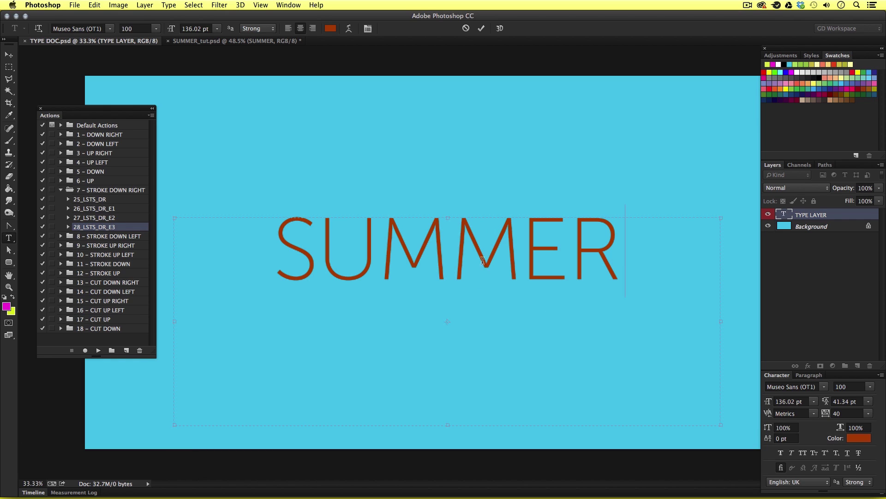
click(10, 55)
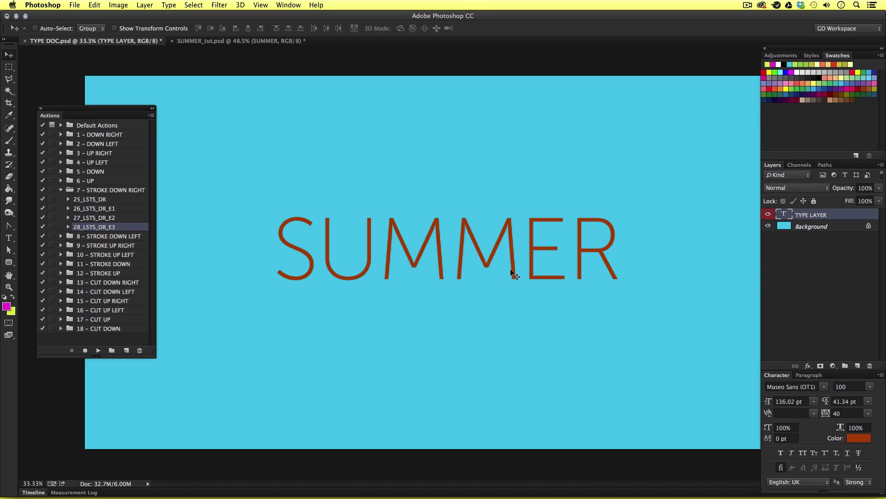
Collapse the 7 - STROKE DOWN RIGHT set and play 1_LTS_DR from the 1 - DOWN RIGHT set on the SUMMER text's TYPE LAYER
click(61, 190)
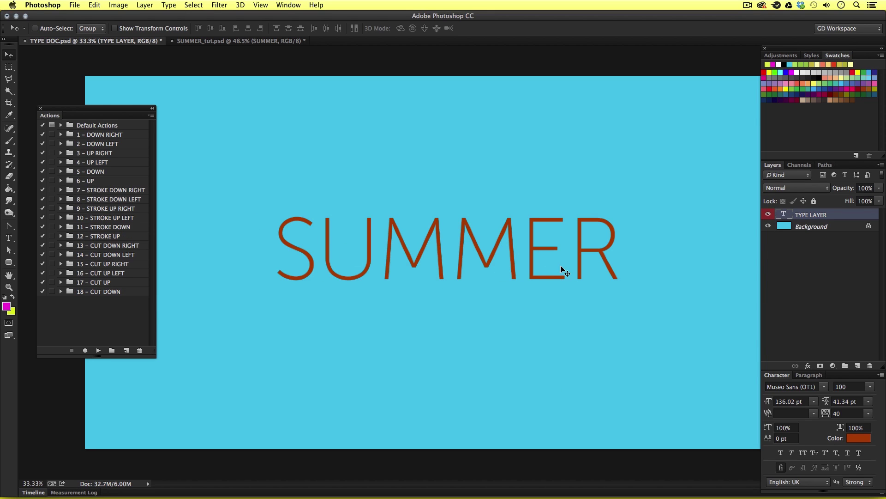
click(806, 282)
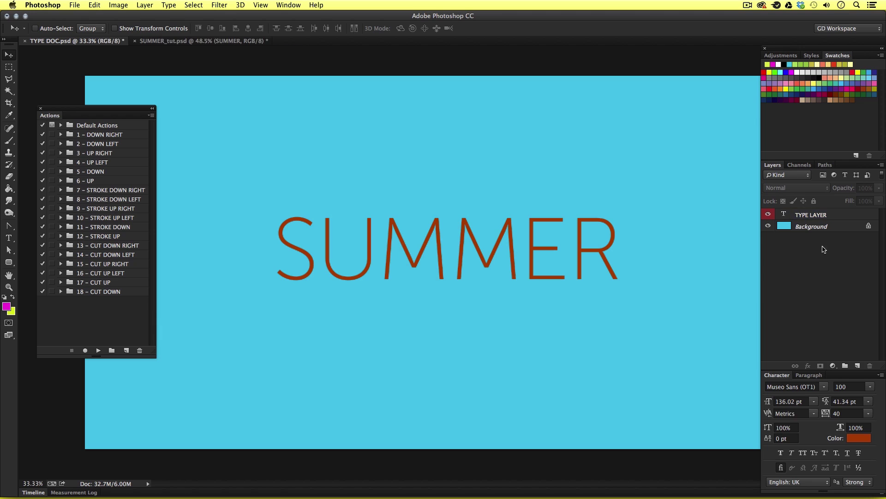
click(838, 213)
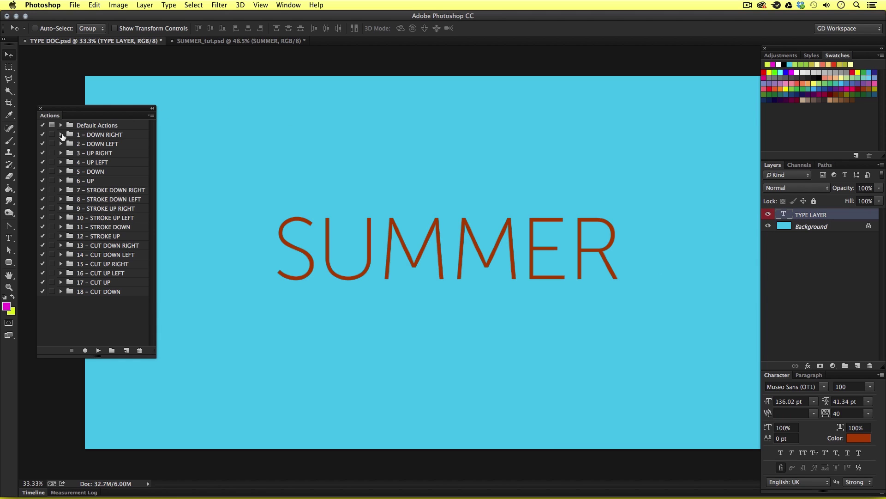
click(60, 134)
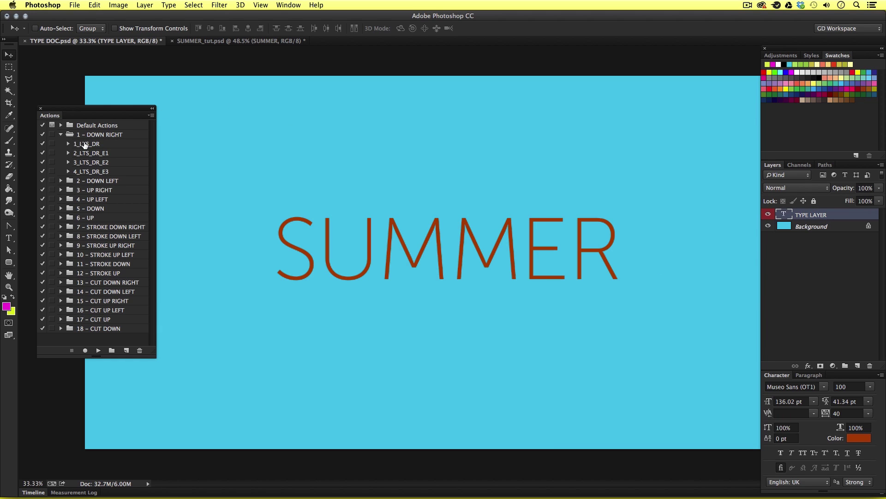
click(84, 145)
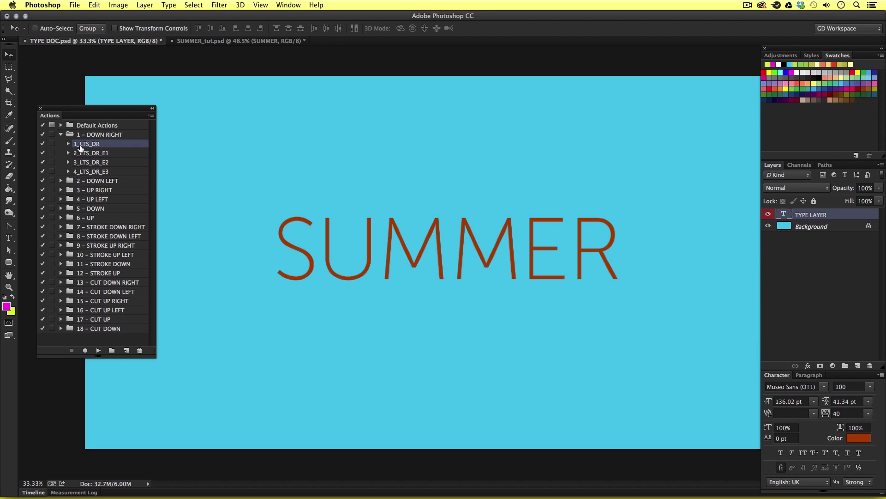
click(98, 351)
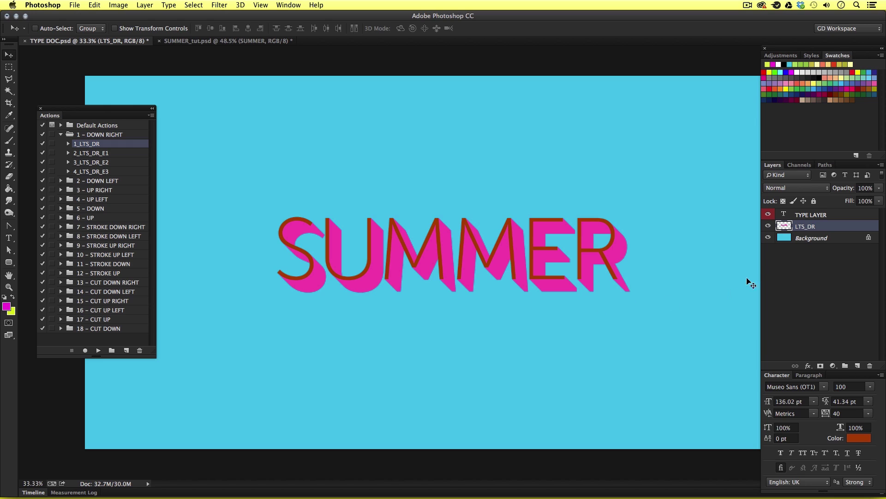
Select the TYPE LAYER and LTS_DR layers together and move copies of both into SUMMER_tut.psd over the word SUMMER
click(829, 215)
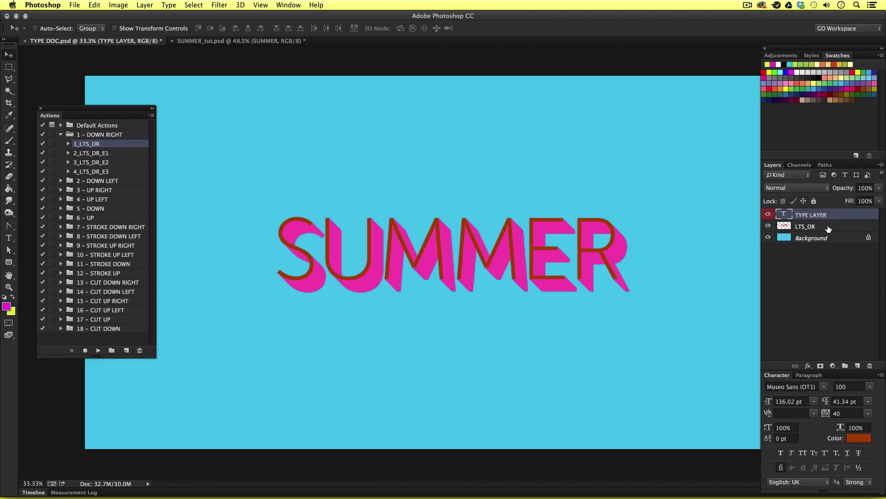
shift+click(829, 227)
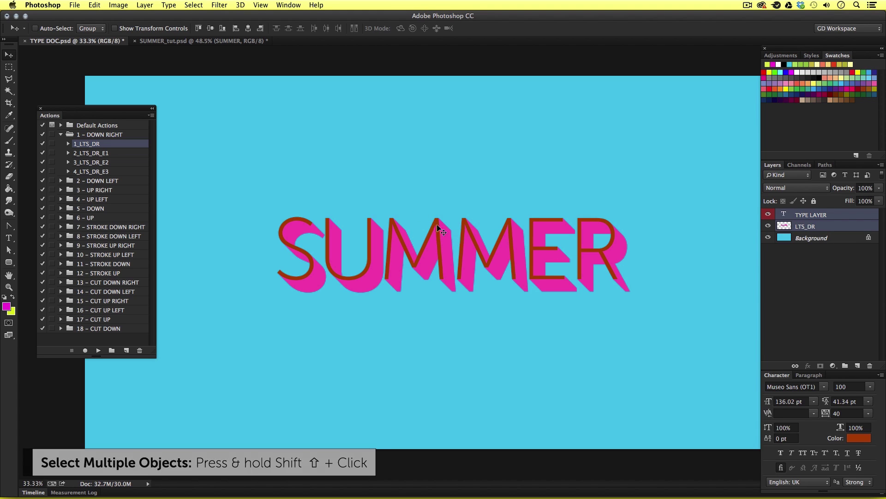
drag(445, 241, 233, 43)
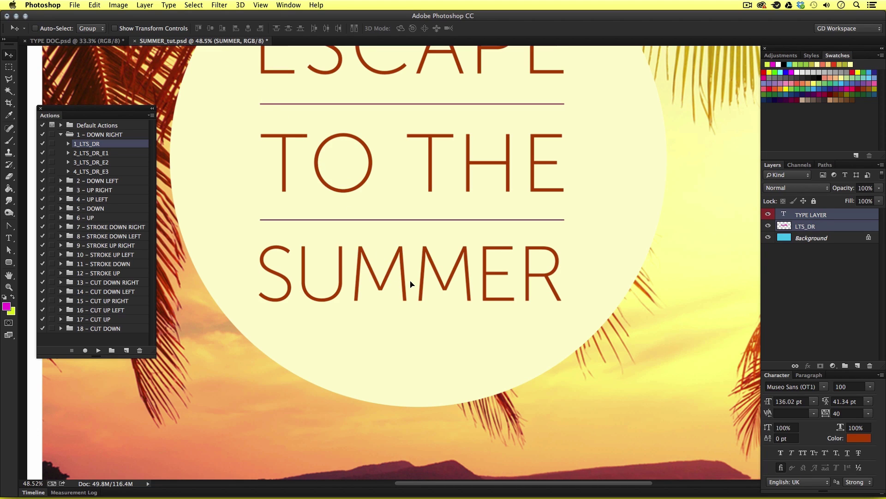
drag(411, 283, 412, 285)
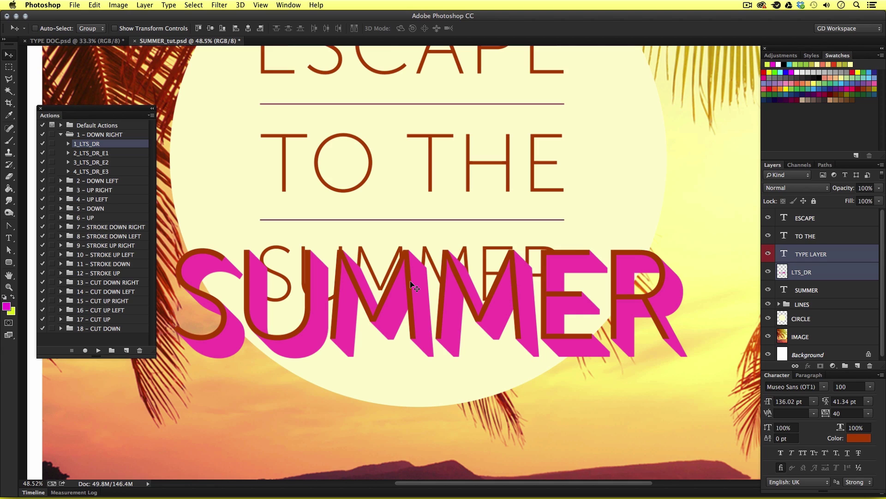
Group the selected TYPE LAYER and LTS_DR layers, reposition them over the word SUMMER, and name the group TYPE SHADOW
key(super+g)
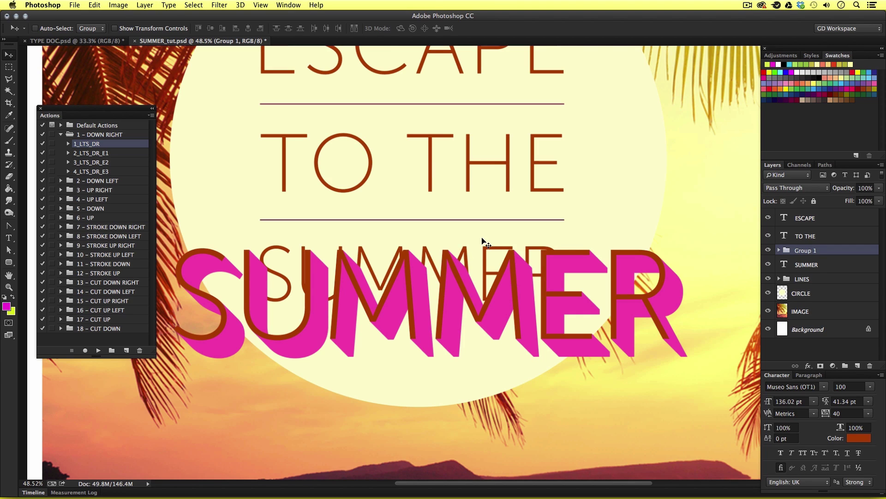
mouse_move(459, 254)
mouse_down()
mouse_move(450, 282)
mouse_move(474, 256)
mouse_move(459, 248)
mouse_move(449, 263)
mouse_up()
double_click(807, 249)
text(TYPE SHADOW)
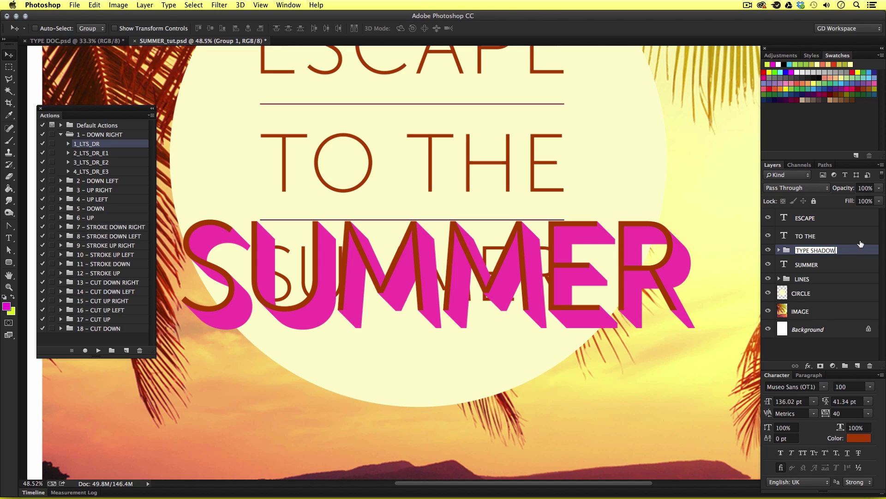
key(Return)
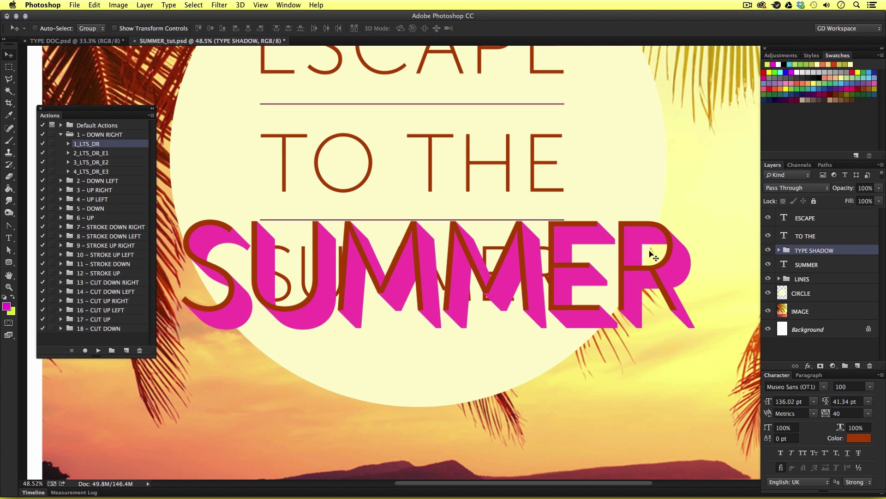
Scale the TYPE SHADOW group down proportionally to fit exactly over the original word SUMMER, and hide the original SUMMER layer
key(super+t)
key(super+0)
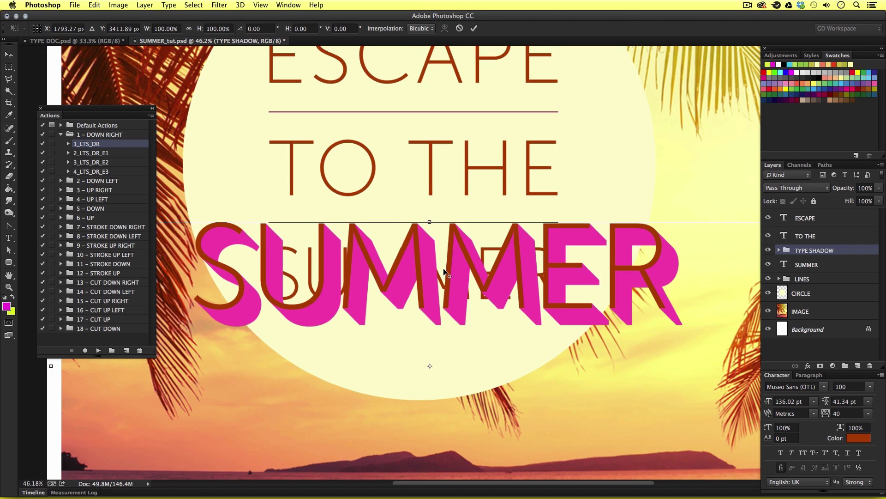
drag(453, 266, 550, 246)
drag(163, 210, 300, 292)
drag(326, 290, 294, 271)
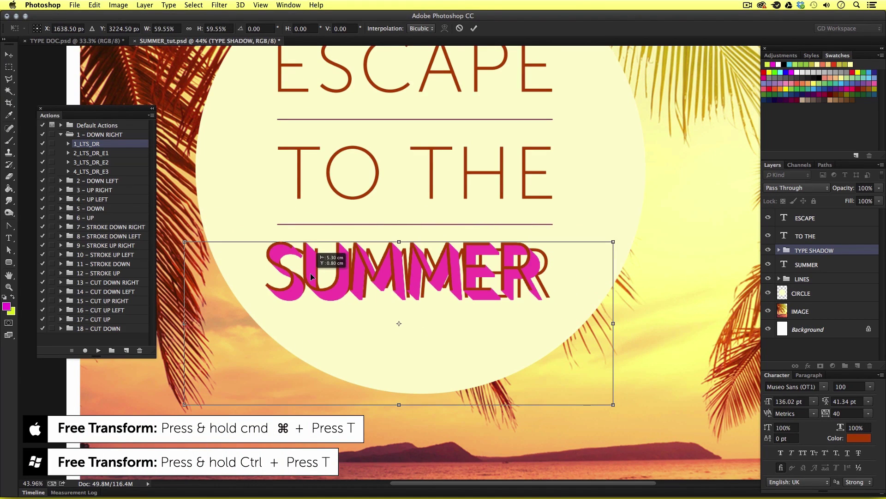
drag(611, 403, 634, 409)
key(Return)
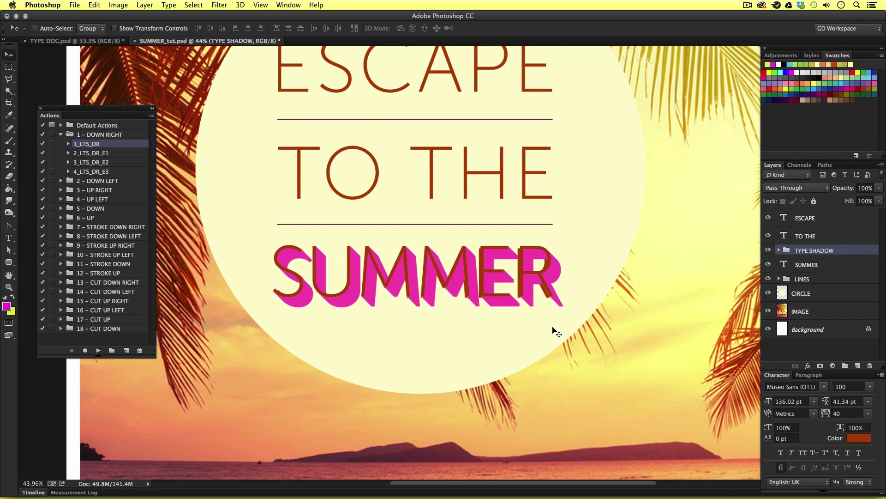
click(767, 264)
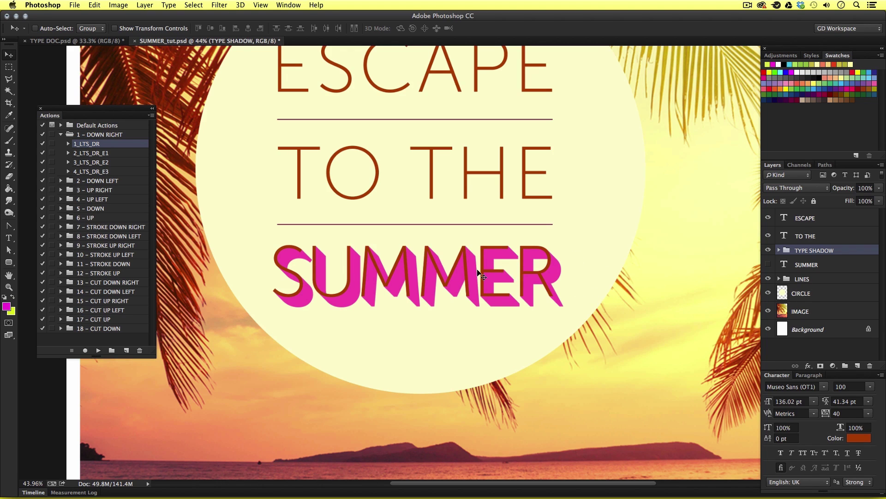
Change the colour of the SUMMER text inside the TYPE SHADOW group to white and commit the text edit
scroll(480, 277, up, 3)
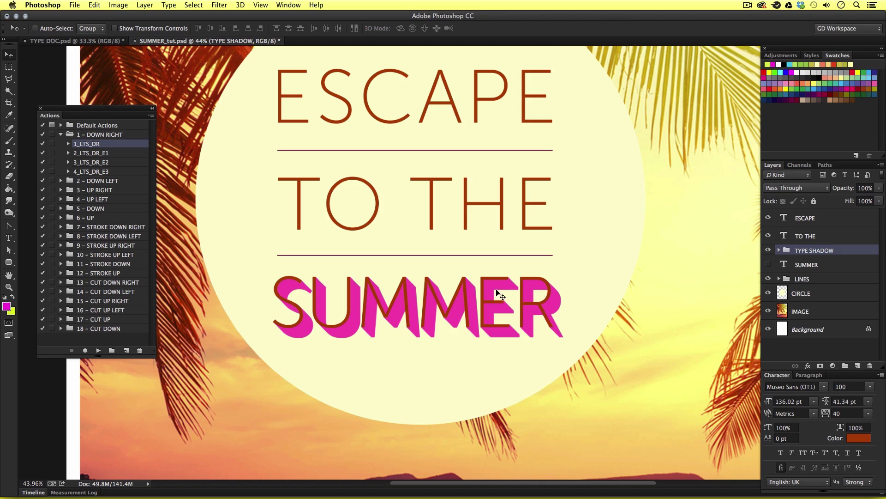
key(t)
click(477, 290)
drag(558, 293, 242, 293)
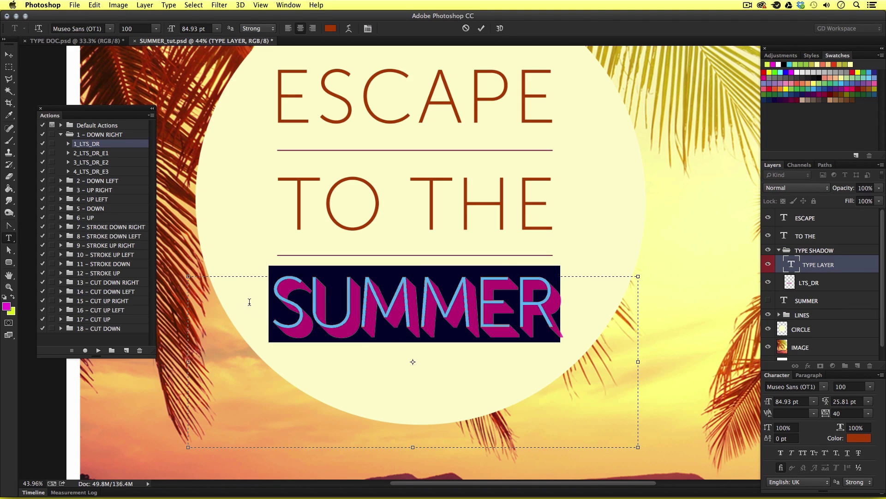
click(330, 29)
click(589, 308)
click(804, 301)
click(691, 293)
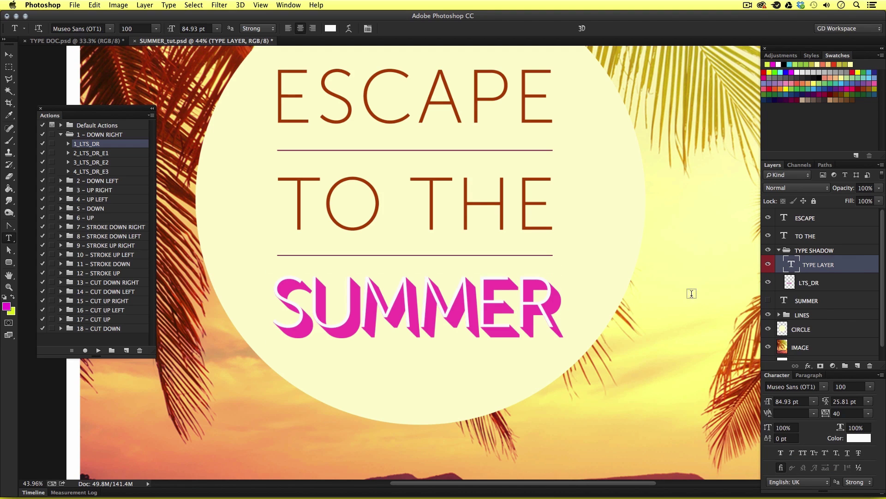
Add a Gradient Overlay to the LTS_DR shadow layer with its colour stops set to magenta and reddish brown
double_click(841, 283)
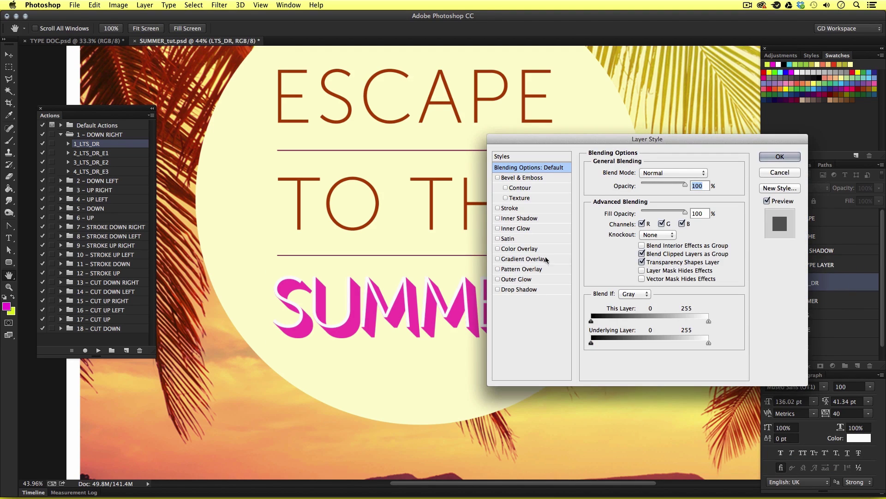
click(536, 259)
click(646, 198)
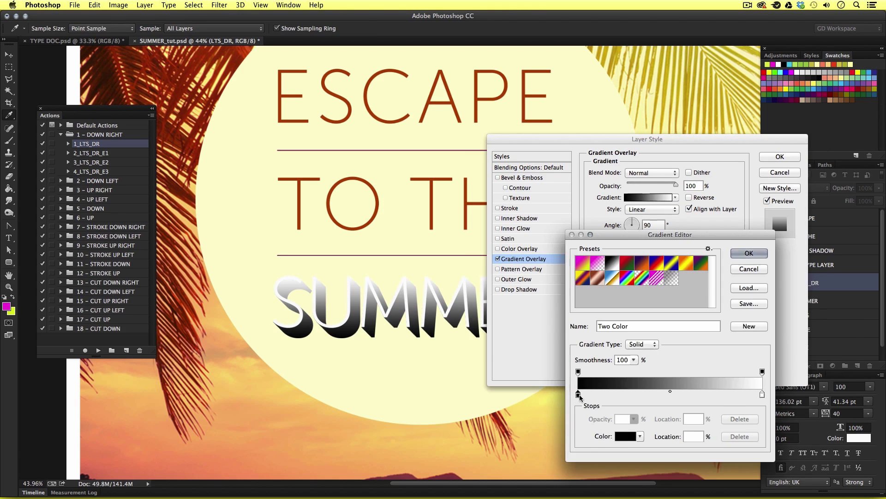
double_click(578, 395)
double_click(753, 460)
text(CC3B83)
click(797, 305)
double_click(762, 395)
double_click(752, 460)
text(B03030)
click(804, 300)
click(749, 253)
Angle the gradient overlay diagonally, from magenta at the shadow's upper left to reddish brown at its lower right, and apply the layer style
click(689, 197)
click(634, 232)
click(632, 227)
click(649, 197)
click(744, 253)
key(Return)
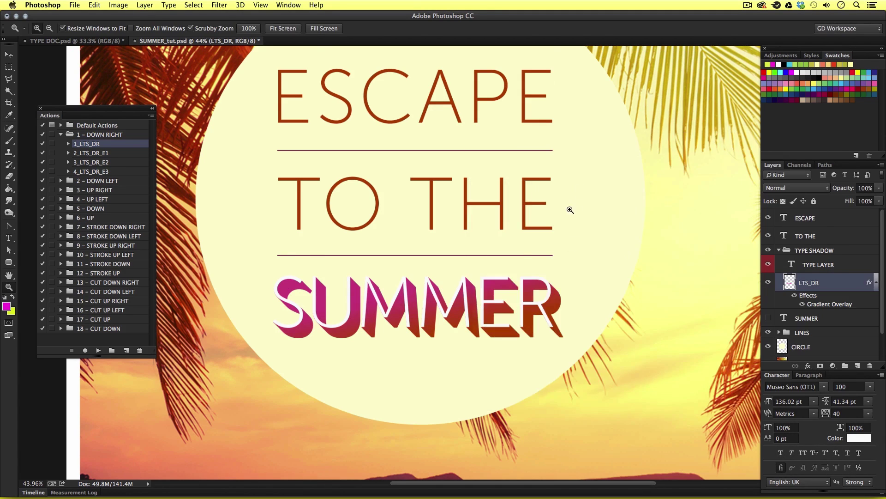
Collapse the TYPE SHADOW group in SUMMER_tut.psd
key(super+0)
key(v)
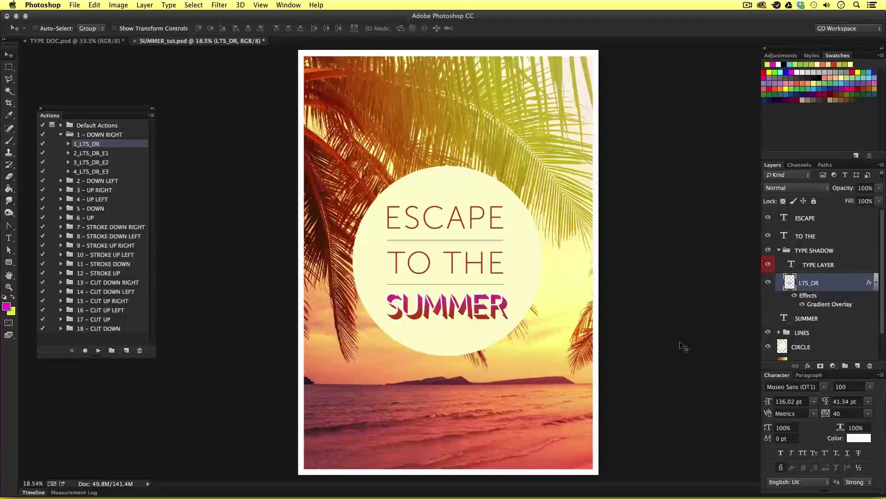
click(780, 251)
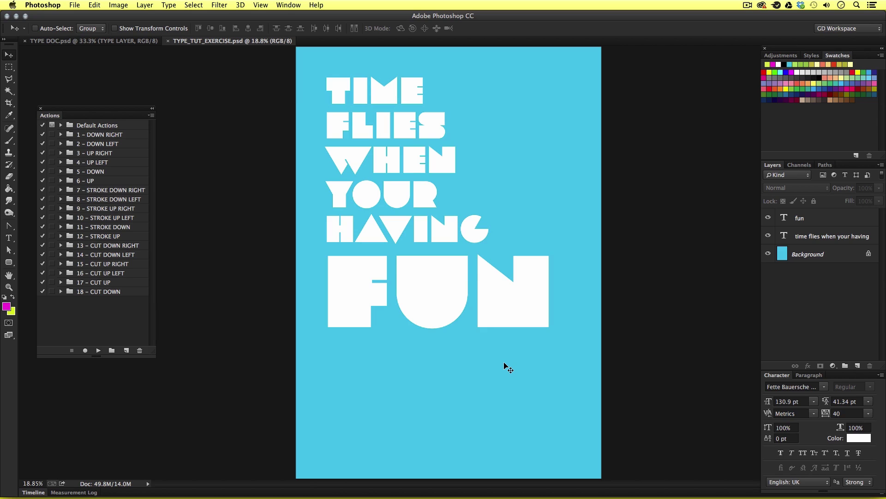
Skew both text layers of TYPE_TUT_EXERCISE.psd together so their right side slants upward, and shift them slightly up and left
click(815, 222)
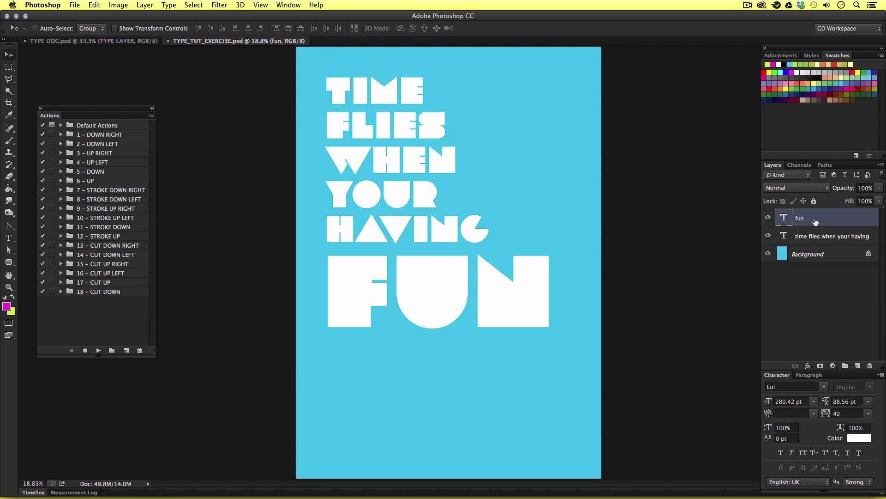
shift+click(814, 236)
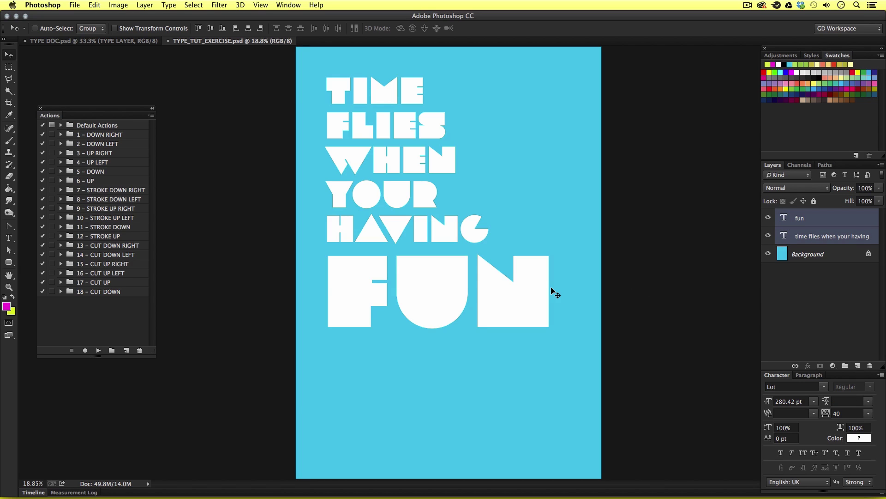
key(super+t)
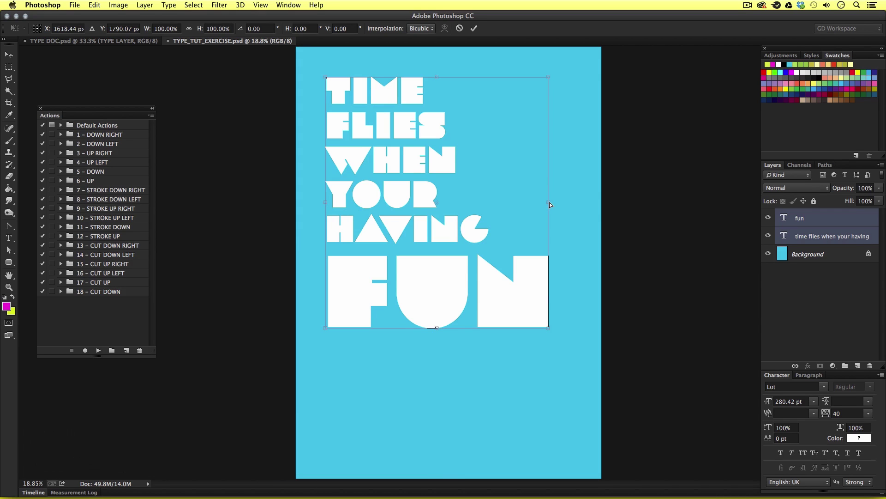
drag(550, 202, 548, 132)
drag(462, 140, 464, 170)
key(Return)
mouse_move(464, 226)
mouse_down()
mouse_move(463, 213)
mouse_move(465, 226)
mouse_up()
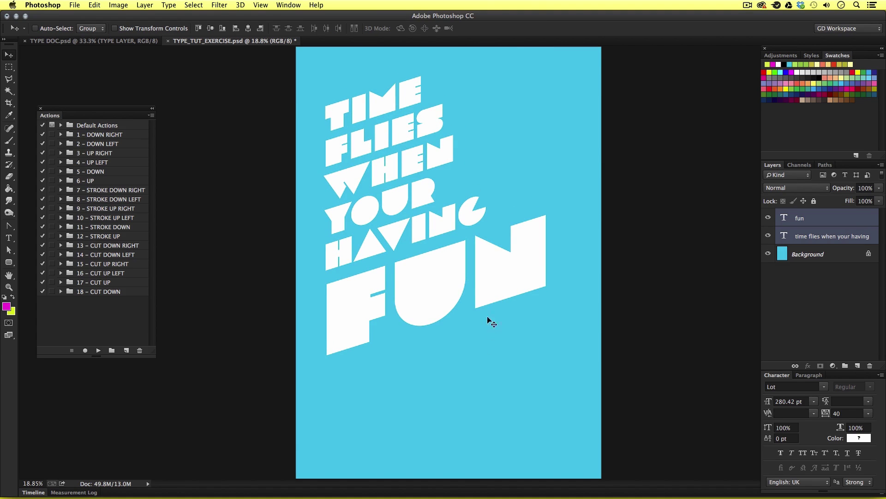
drag(436, 286, 418, 281)
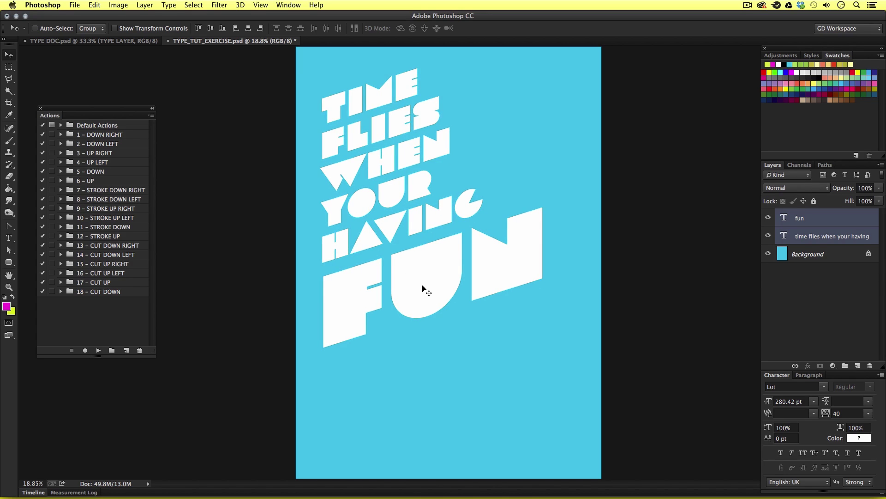
click(422, 287)
Select only the fun layer and copy it from TYPE_TUT_EXERCISE.psd into TYPE DOC.psd, centred over the word TYPE
click(829, 220)
click(768, 217)
click(769, 217)
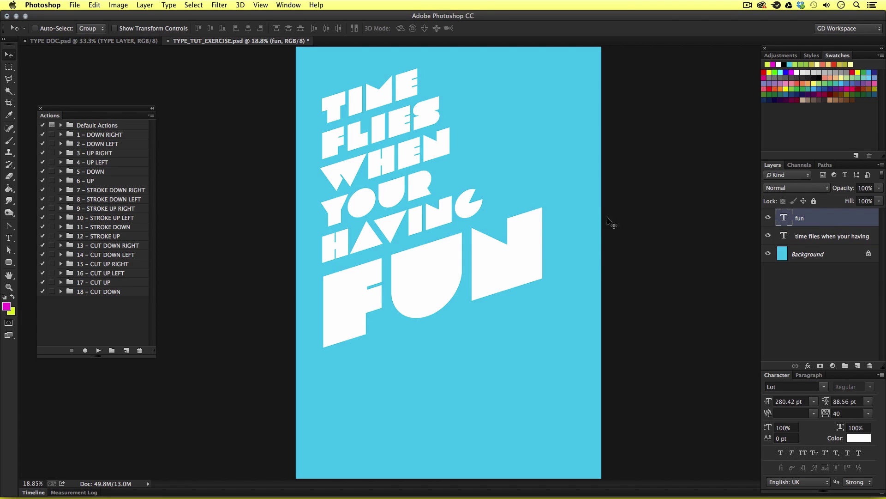
drag(527, 242, 129, 43)
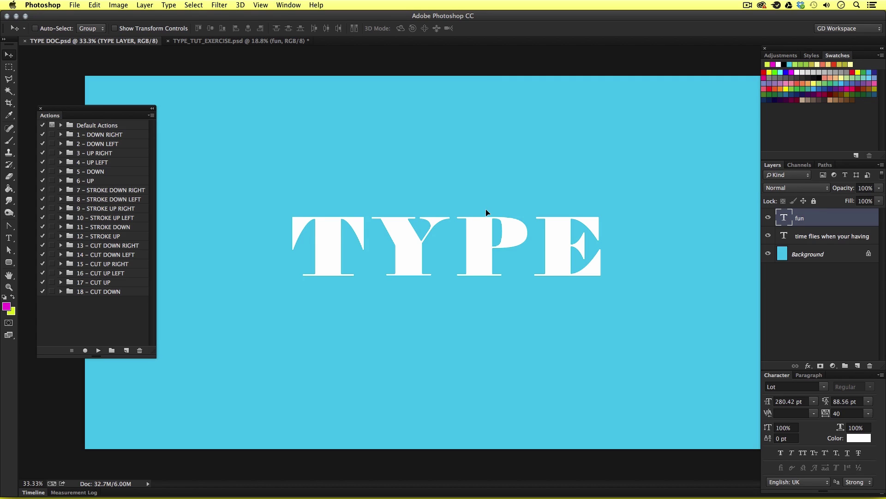
drag(486, 212, 491, 217)
drag(365, 271, 463, 295)
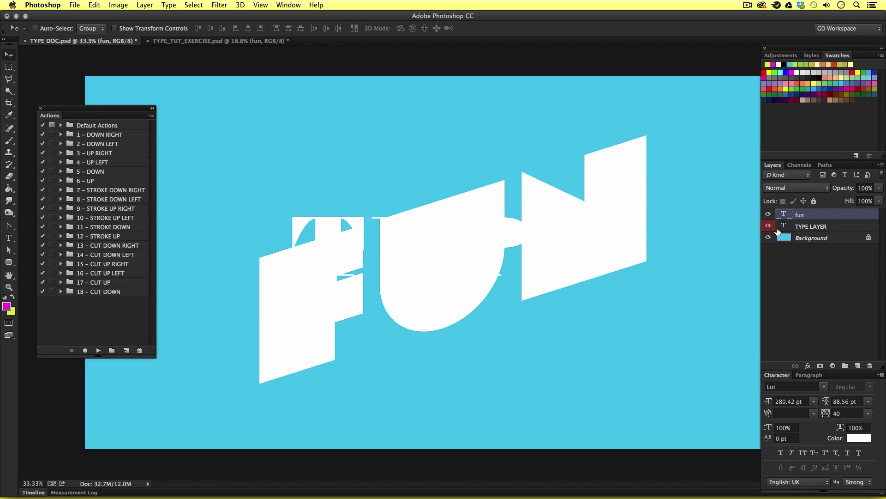
Copy the layer name TYPE LAYER from the original TYPE text layer and delete that layer
click(825, 228)
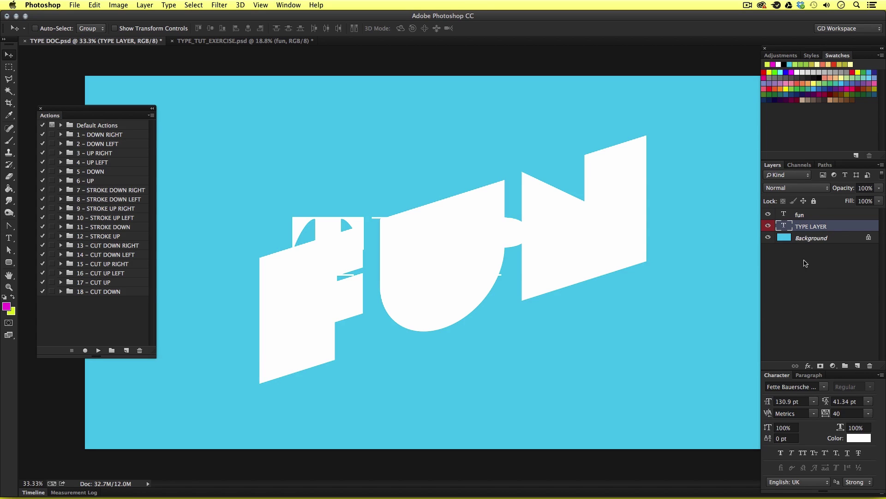
click(822, 216)
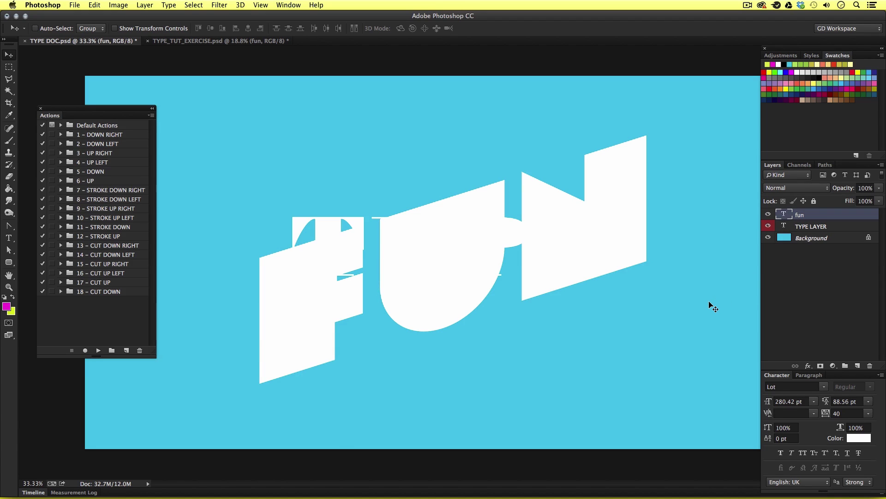
click(820, 289)
double_click(813, 227)
key(ctrl+c)
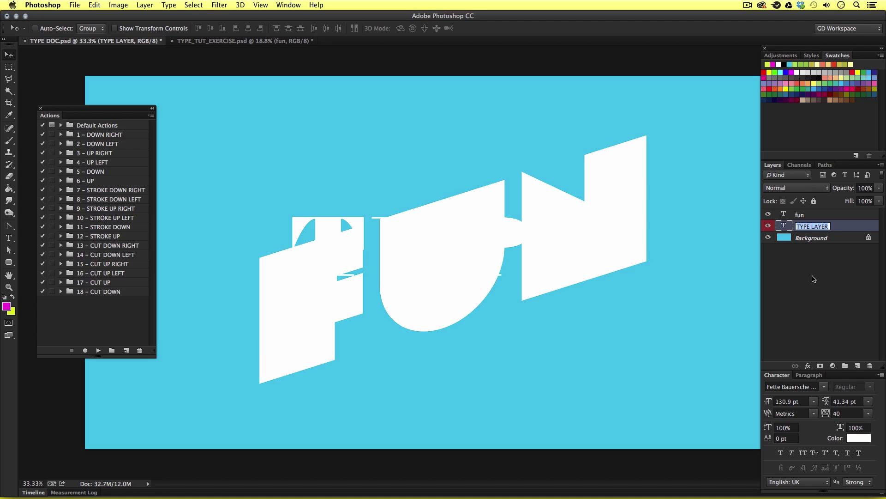
key(Return)
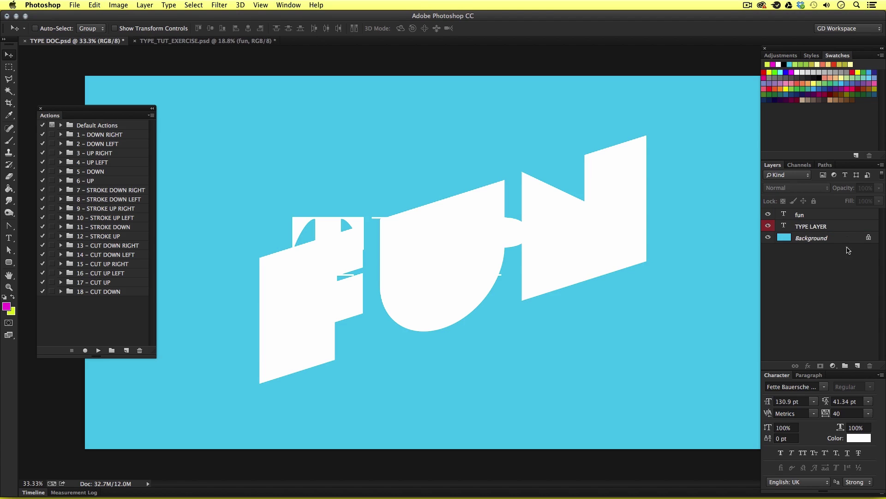
click(870, 366)
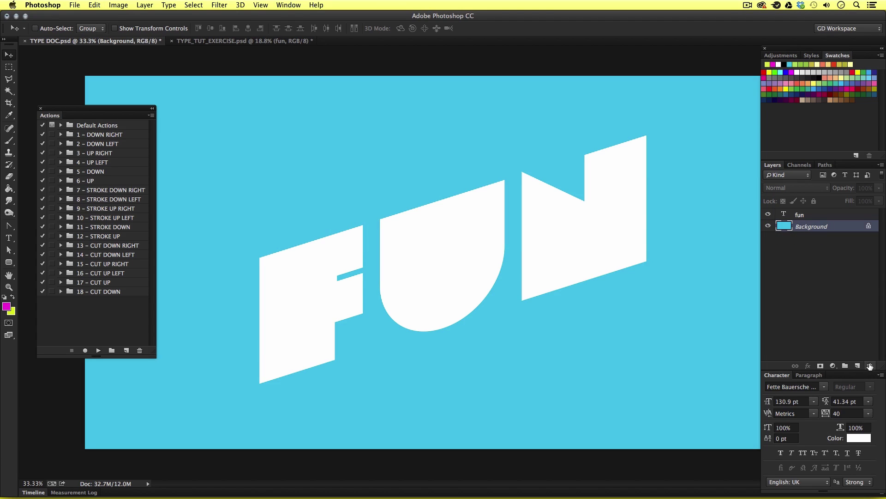
Rename the fun layer in TYPE DOC.psd to TYPE LAYER and select it
double_click(801, 215)
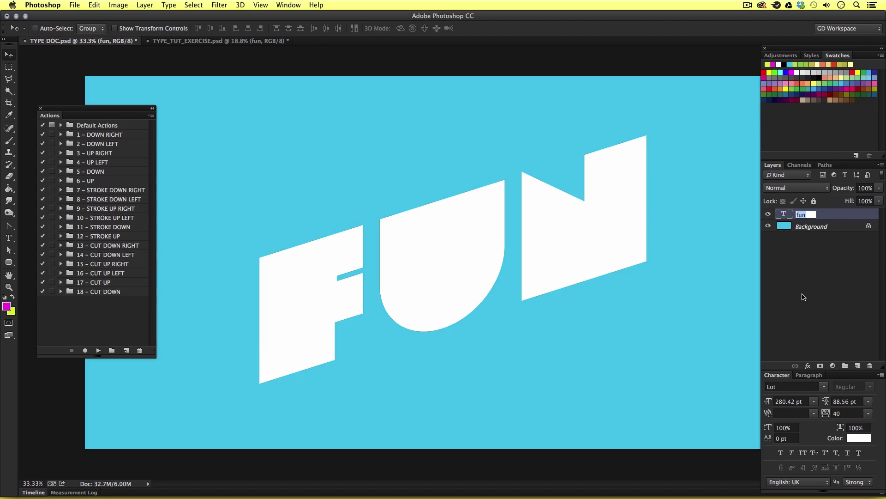
key(ctrl+v)
click(817, 274)
click(821, 217)
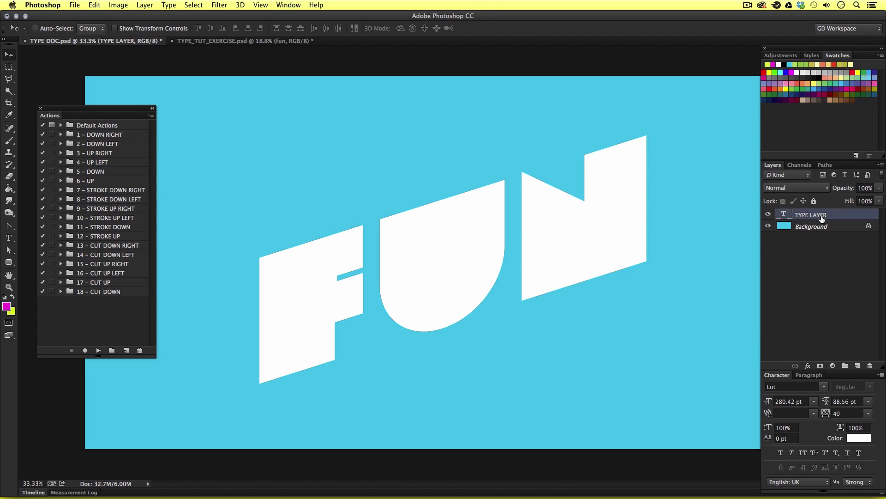
Move the word FUN up and left on the canvas, and play 52_LCTS_DR_E3 from the 13 - CUT DOWN RIGHT set on it
drag(554, 249, 536, 223)
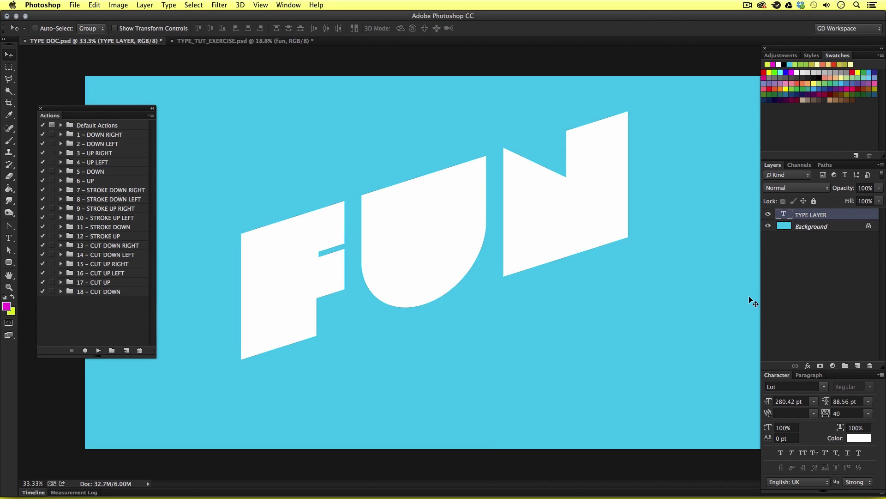
drag(511, 259, 508, 248)
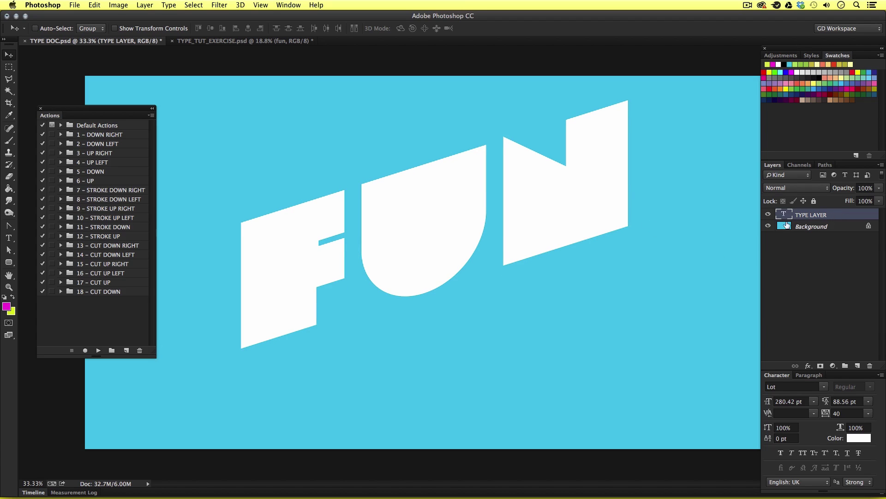
click(60, 246)
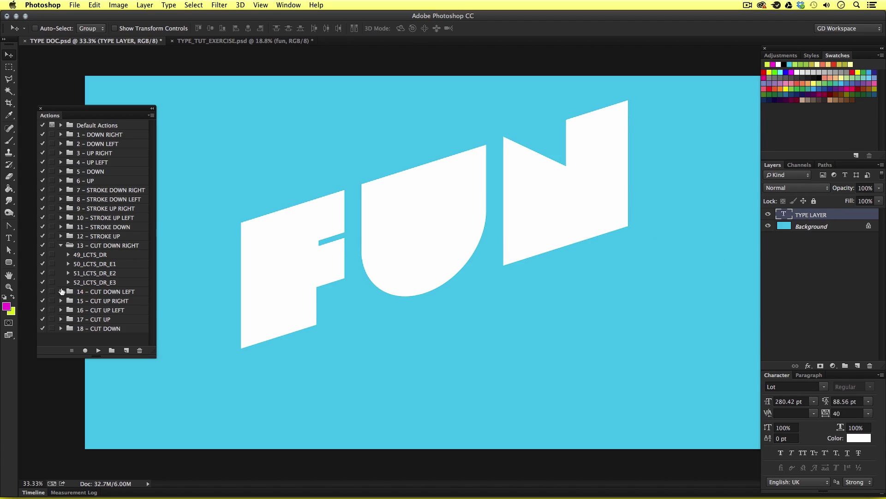
click(88, 283)
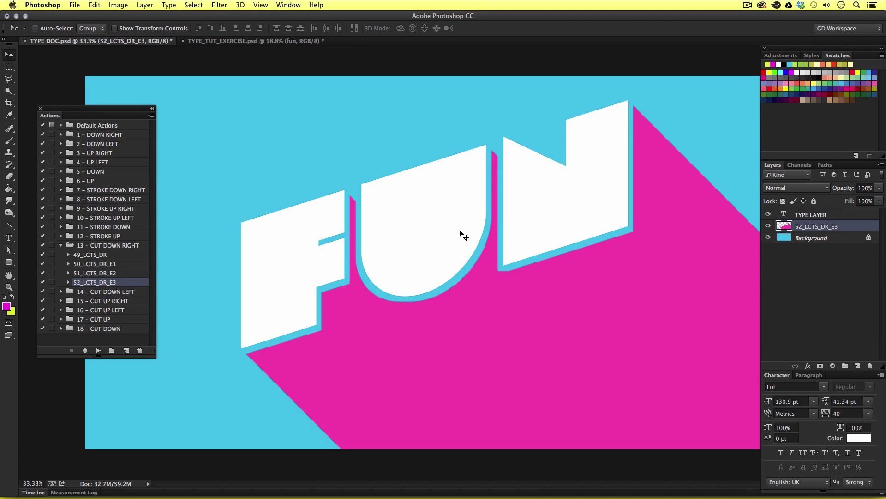
Copy TYPE LAYER and its 52_LCTS_DR_E3 shadow into TYPE_TUT_EXERCISE.psd, align them over the word FUN, and hide the original fun layer
click(824, 215)
shift+click(839, 226)
drag(413, 201, 203, 42)
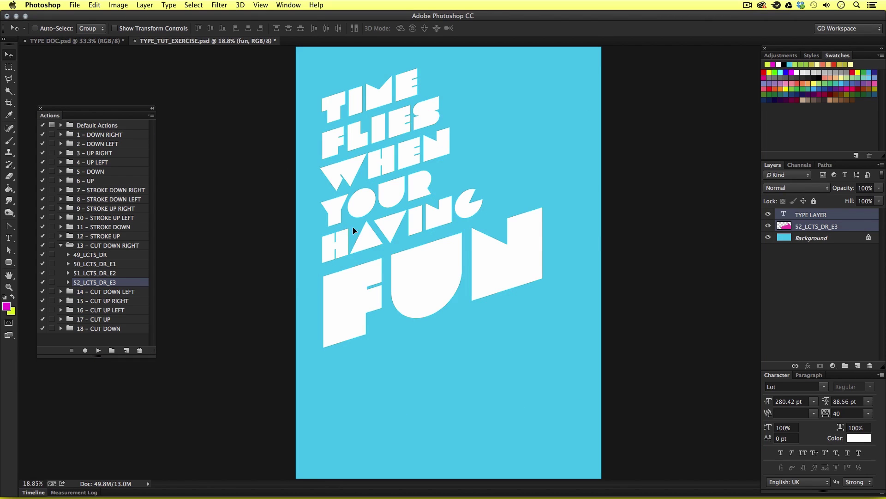
drag(450, 300, 426, 275)
click(768, 253)
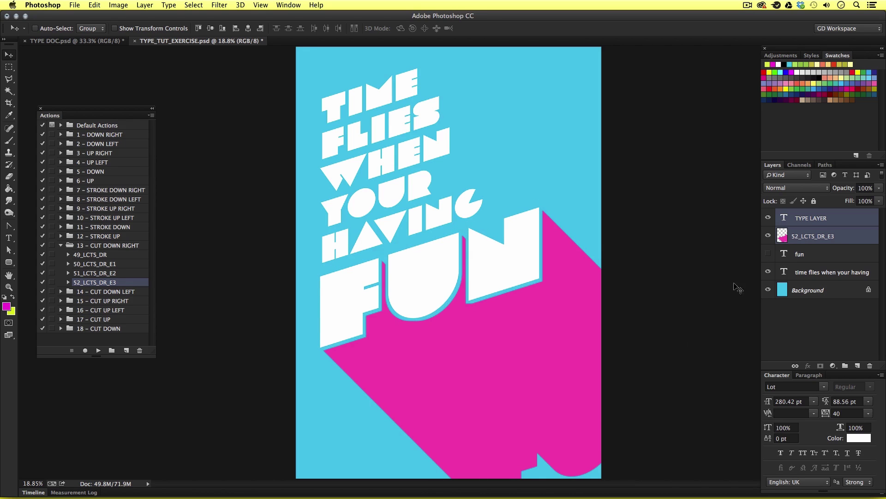
Duplicate the 52_LCTS_DR_E3 shadow layer in TYPE_TUT_EXERCISE.psd
key(z)
drag(533, 447, 455, 411)
drag(405, 215, 499, 276)
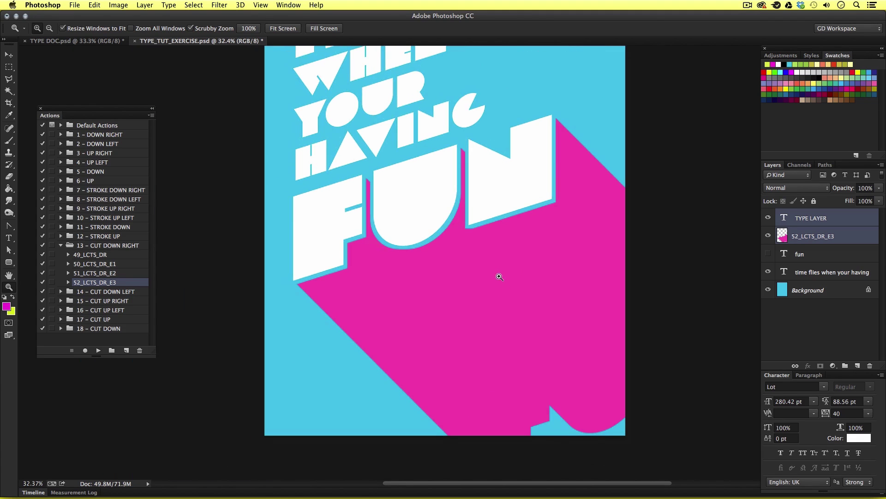
click(848, 238)
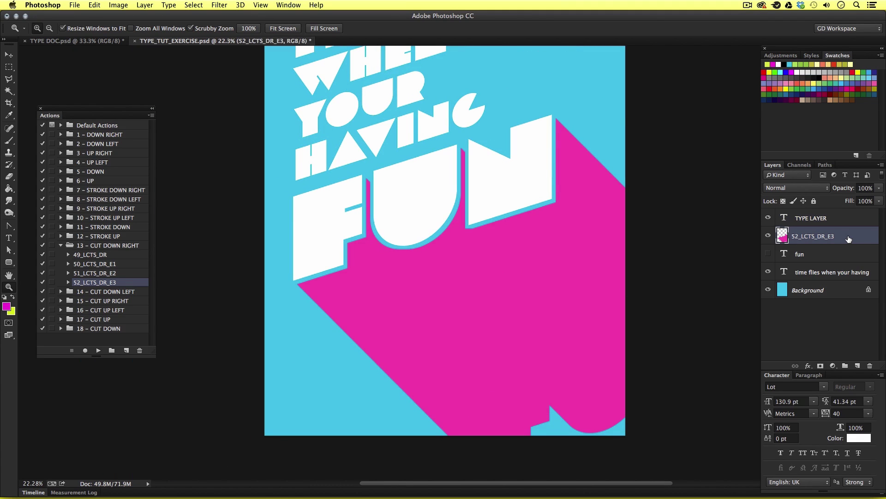
click(767, 236)
click(767, 237)
key(super+j)
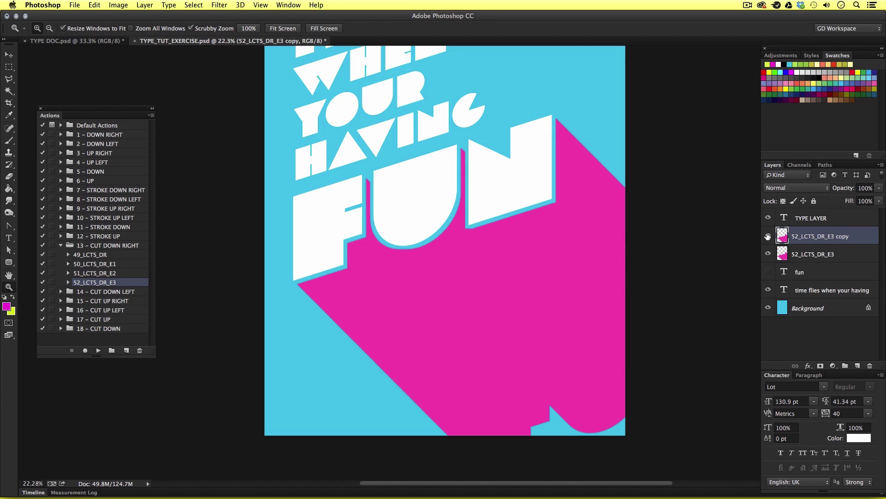
Move the duplicated shadow diagonally down and right along its edge so the shadow extends past the poster's bottom edge
key(v)
key(z)
drag(498, 309, 504, 293)
key(v)
drag(417, 268, 530, 389)
Check the join between the two shadow pieces and merge 52_LCTS_DR_E3 copy with 52_LCTS_DR_E3 into one layer
key(z)
click(475, 368)
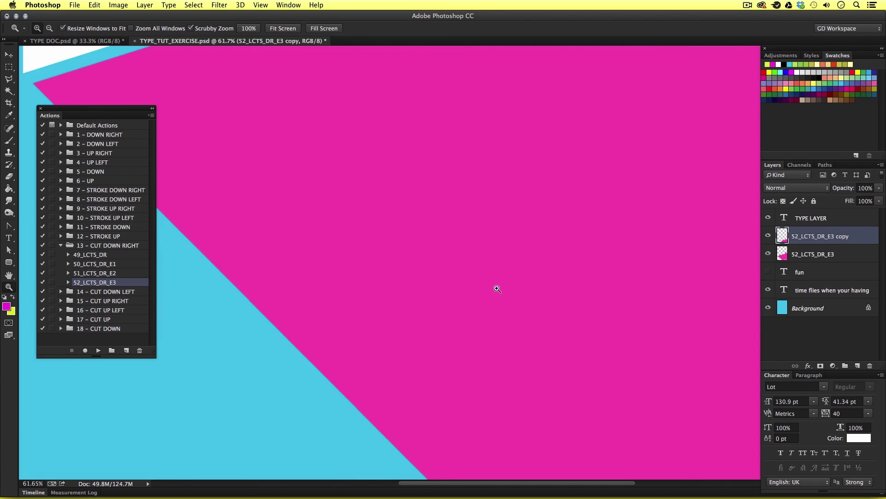
drag(499, 283, 464, 330)
mouse_move(521, 254)
mouse_down()
mouse_move(495, 301)
mouse_move(514, 267)
mouse_up()
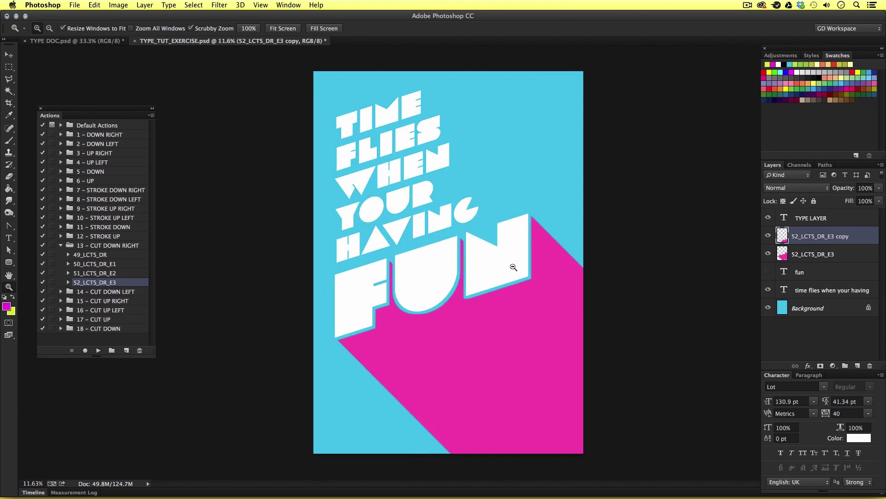
shift+click(853, 257)
key(ctrl+e)
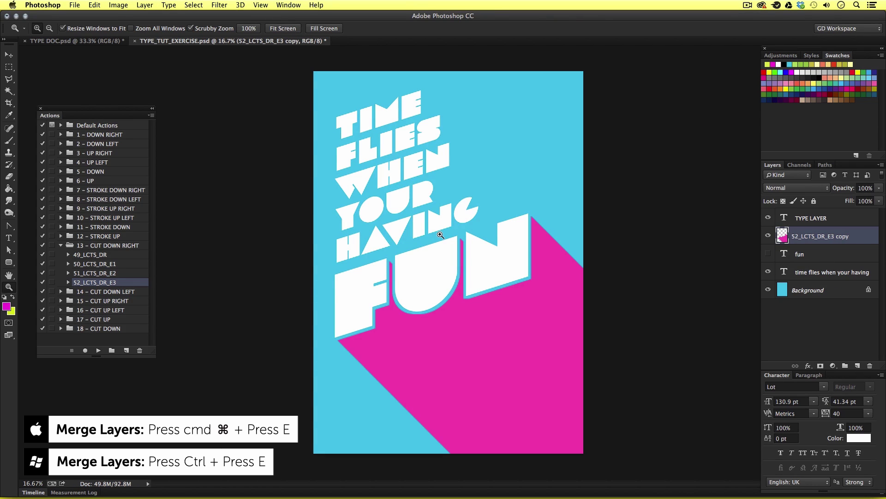
View the finished poster in full screen mode on a black background
drag(440, 234, 442, 234)
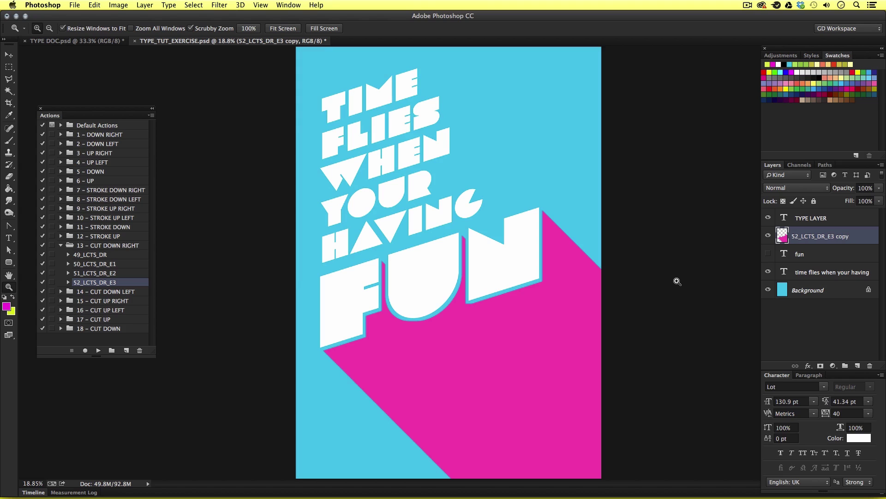
key(v)
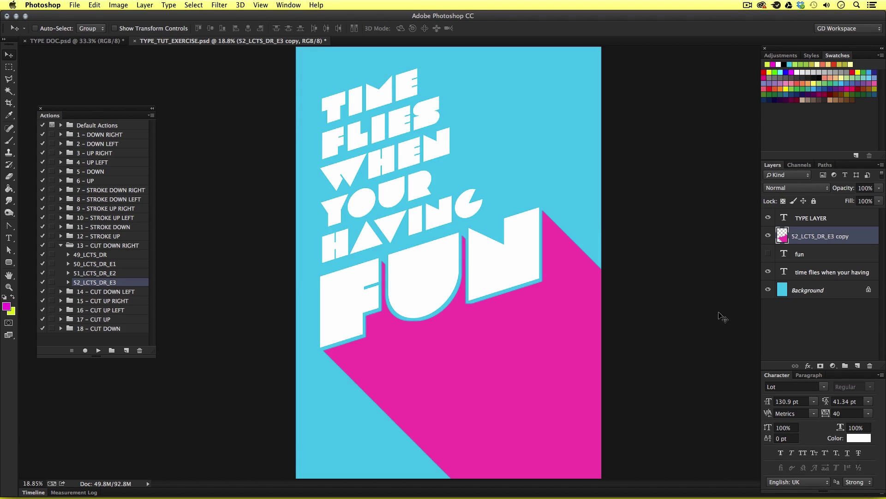
key(f)
key(f)
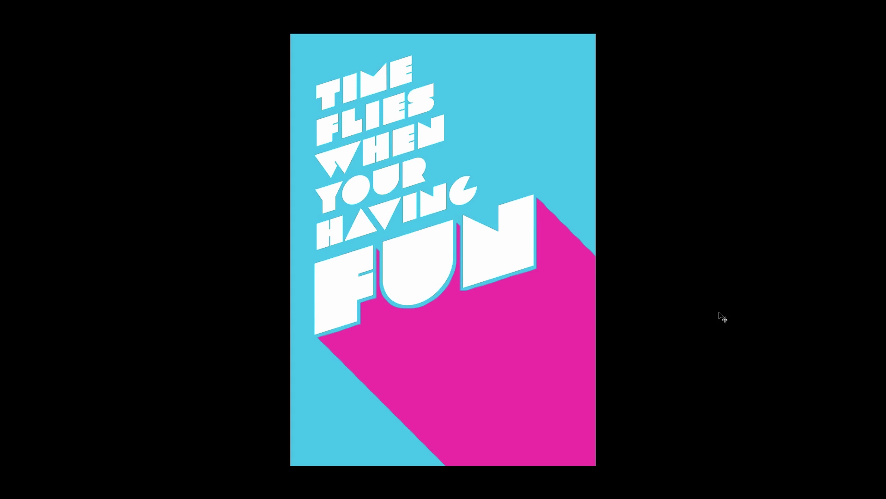